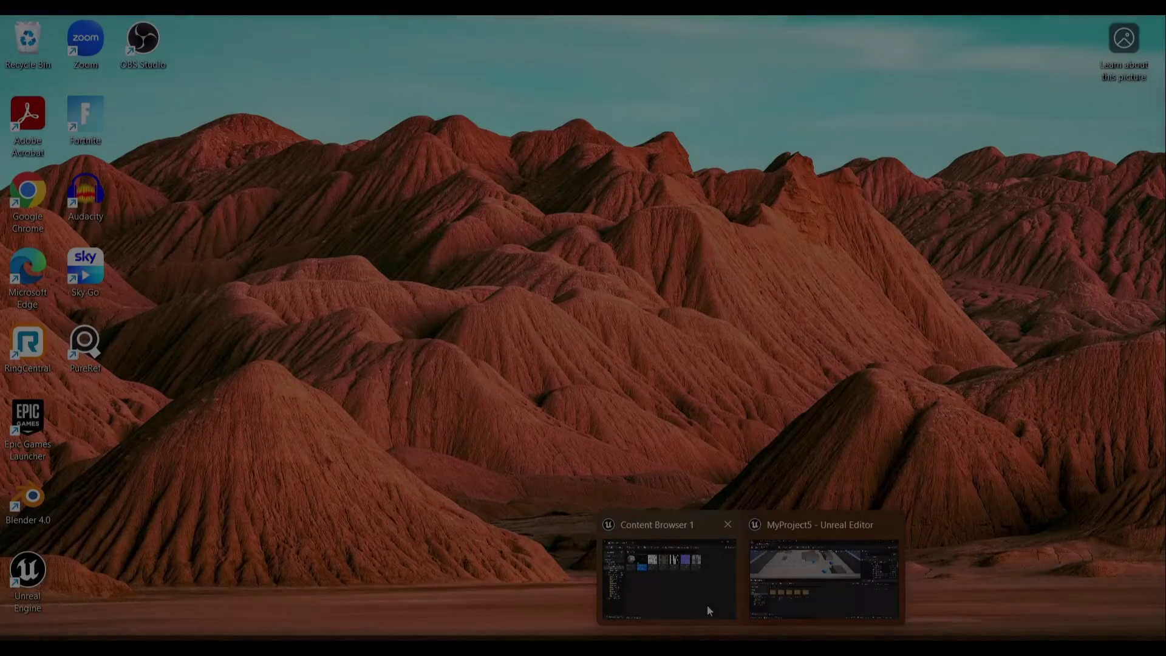
Switch from the Unreal project to the Sketchfab Game Ready Samurai Katana page in Chrome
click(790, 574)
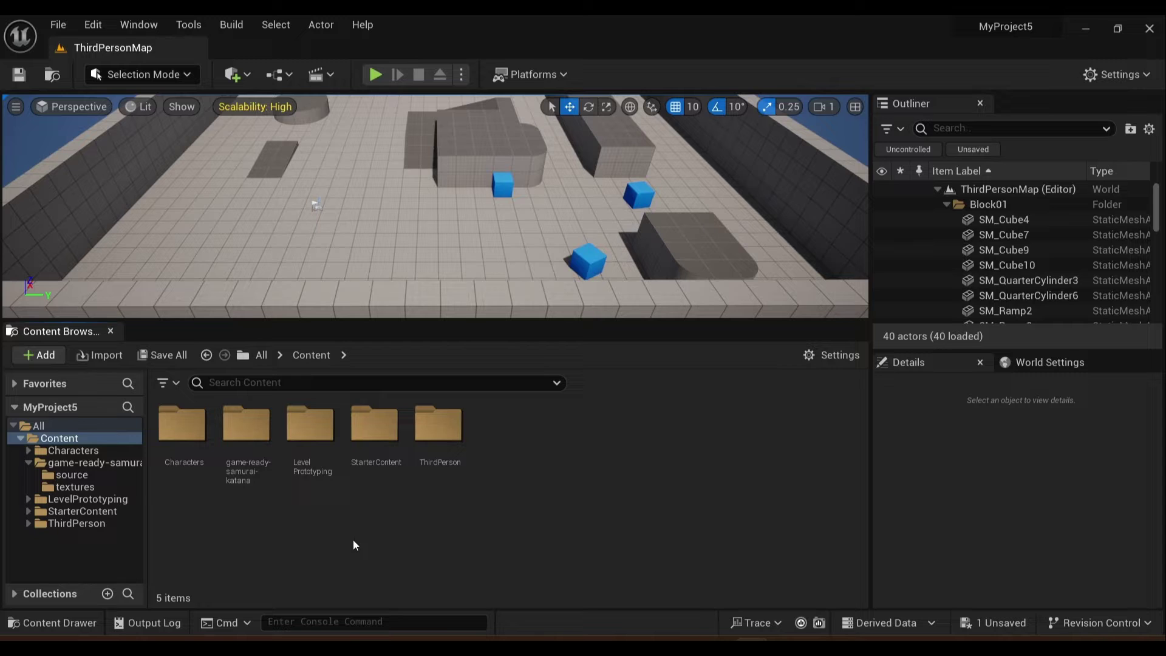
mouse_move(716, 638)
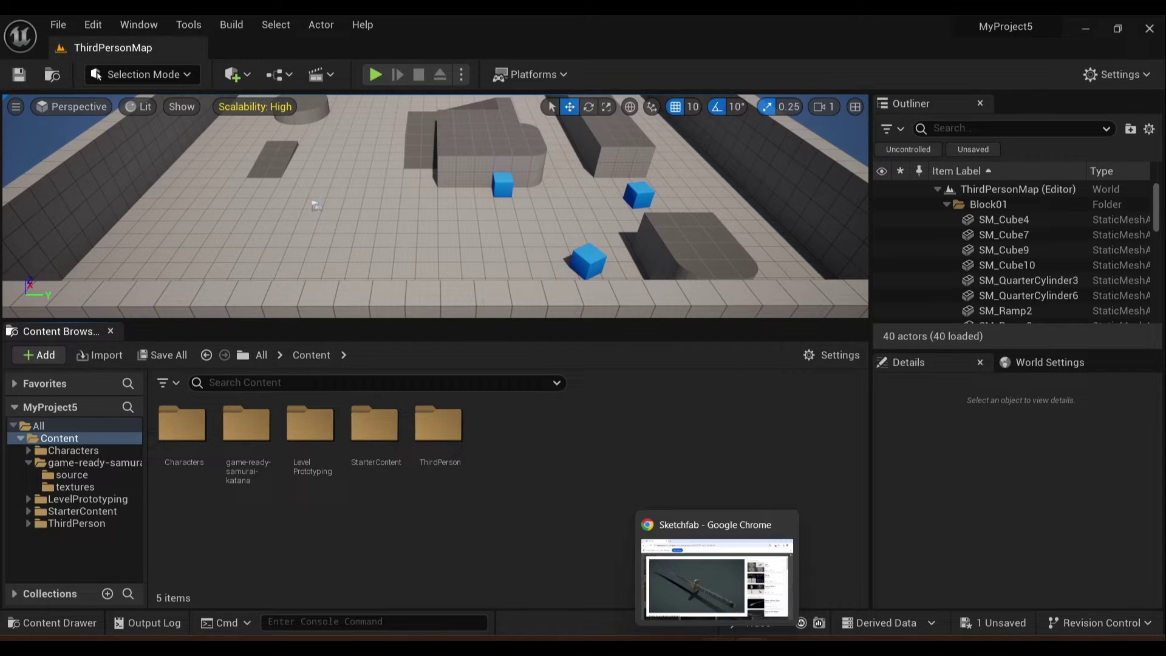
click(720, 564)
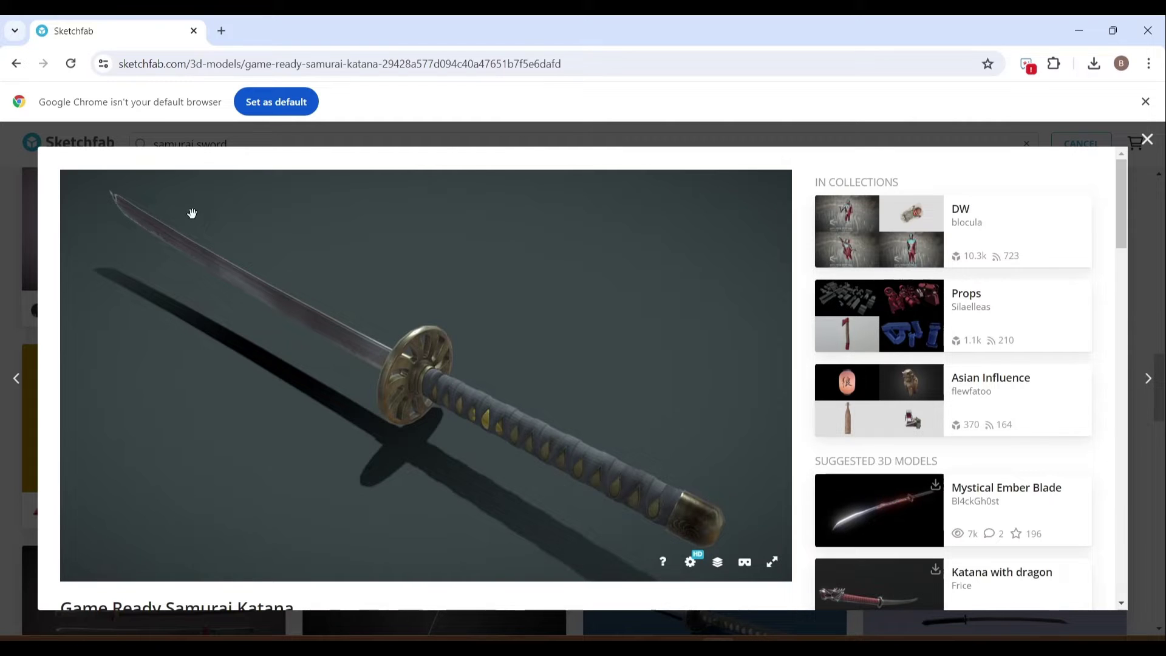
Minimize Chrome and open SKM_Quinn from Characters > Mannequins > Meshes
click(1073, 27)
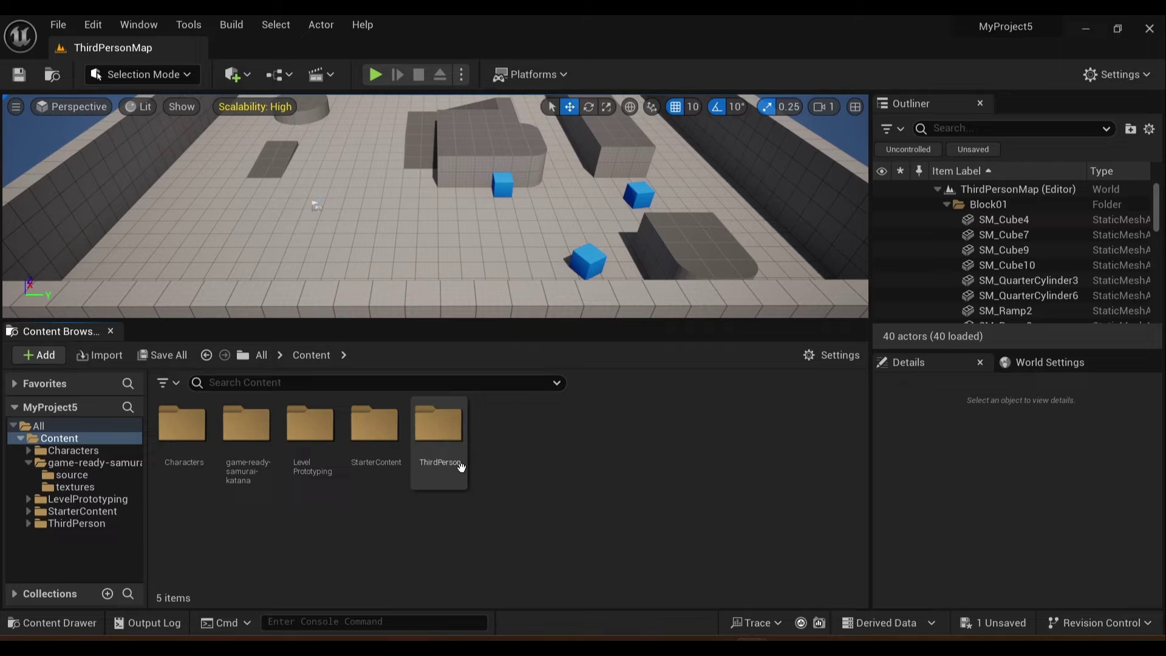
click(239, 452)
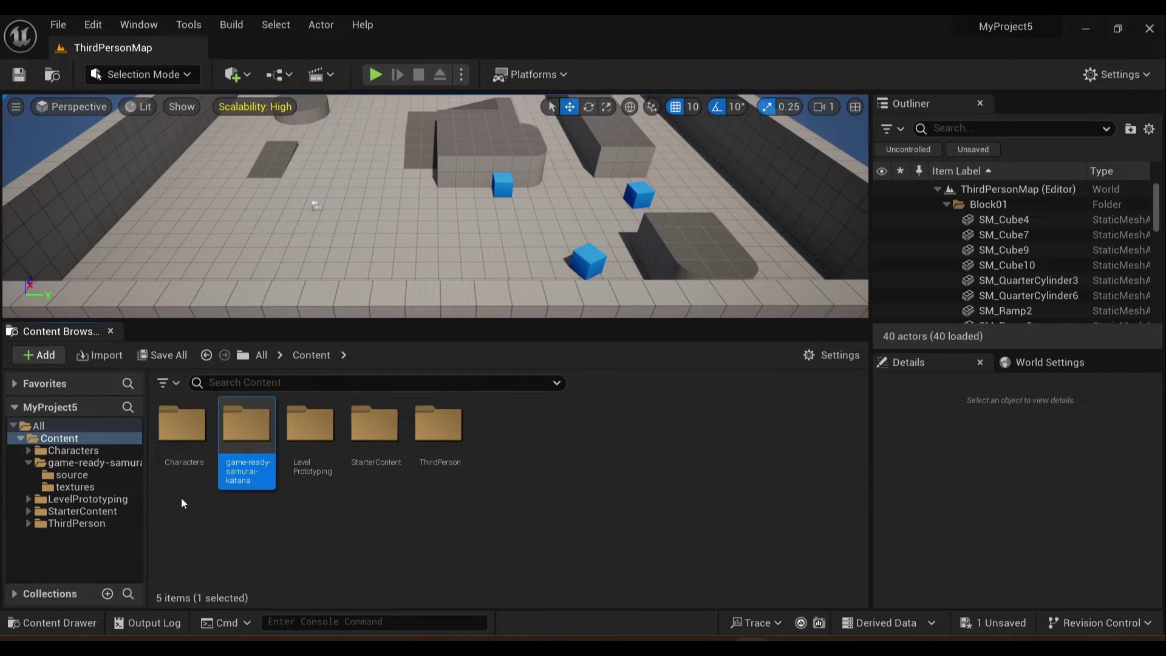
click(223, 518)
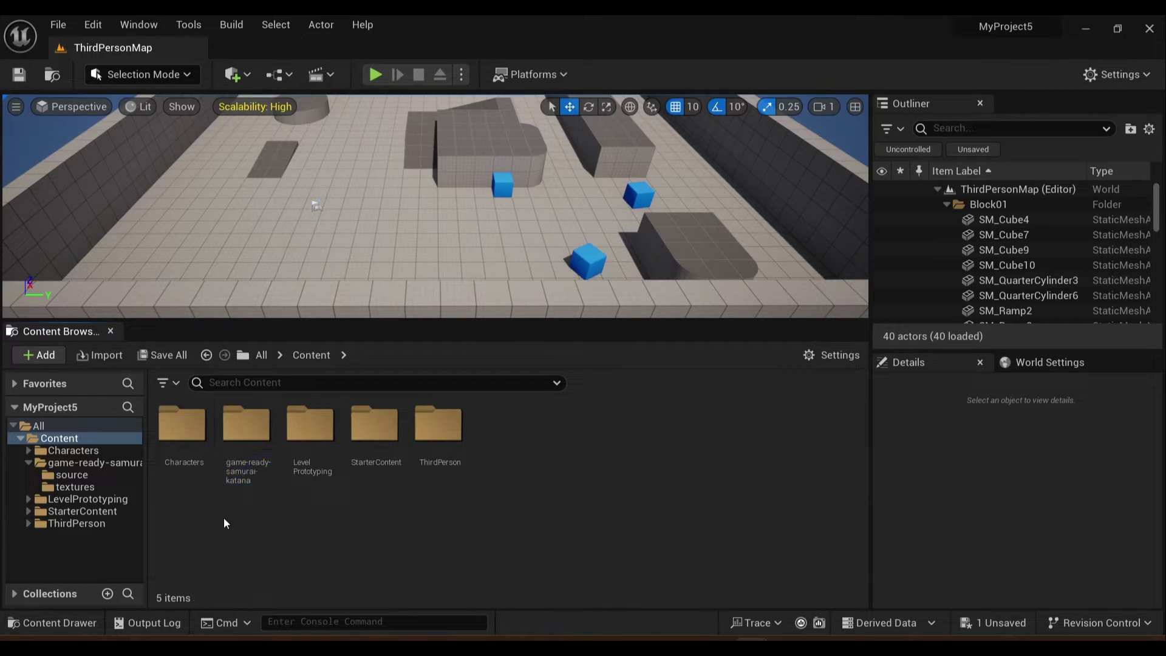
double_click(63, 450)
double_click(246, 426)
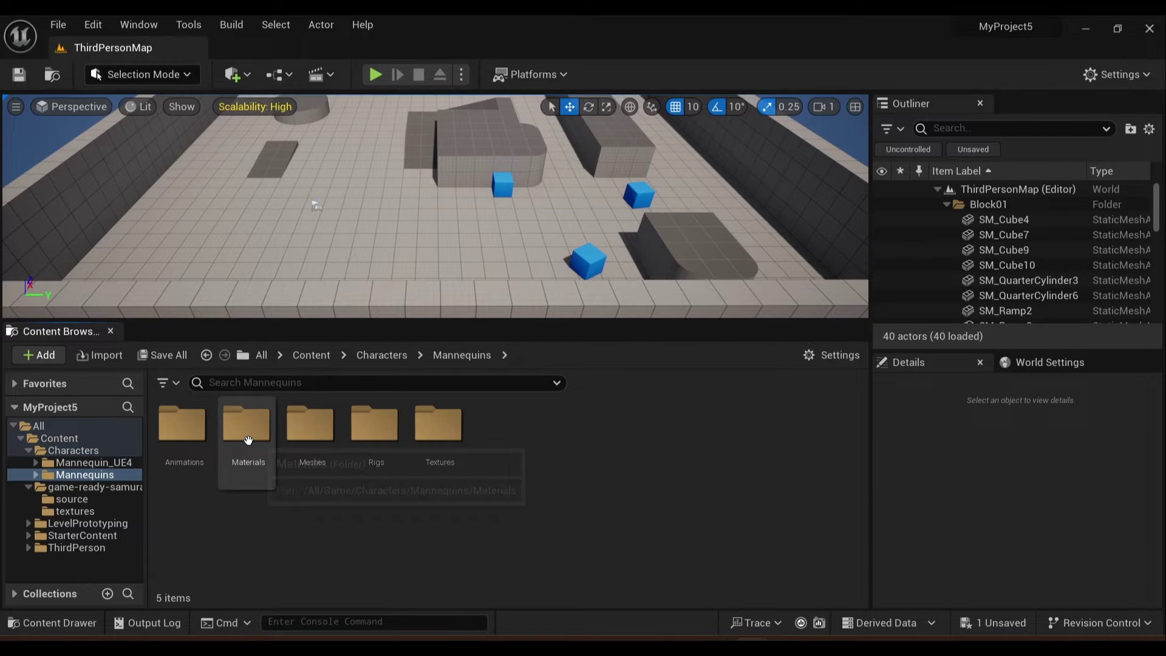
double_click(310, 426)
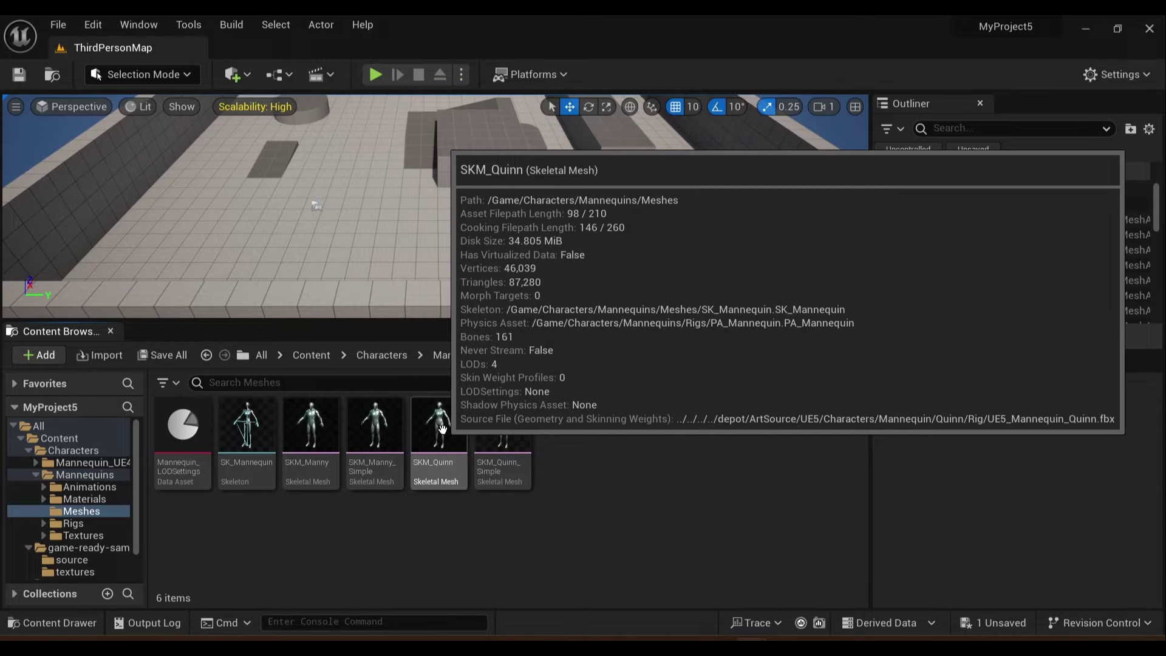
double_click(441, 427)
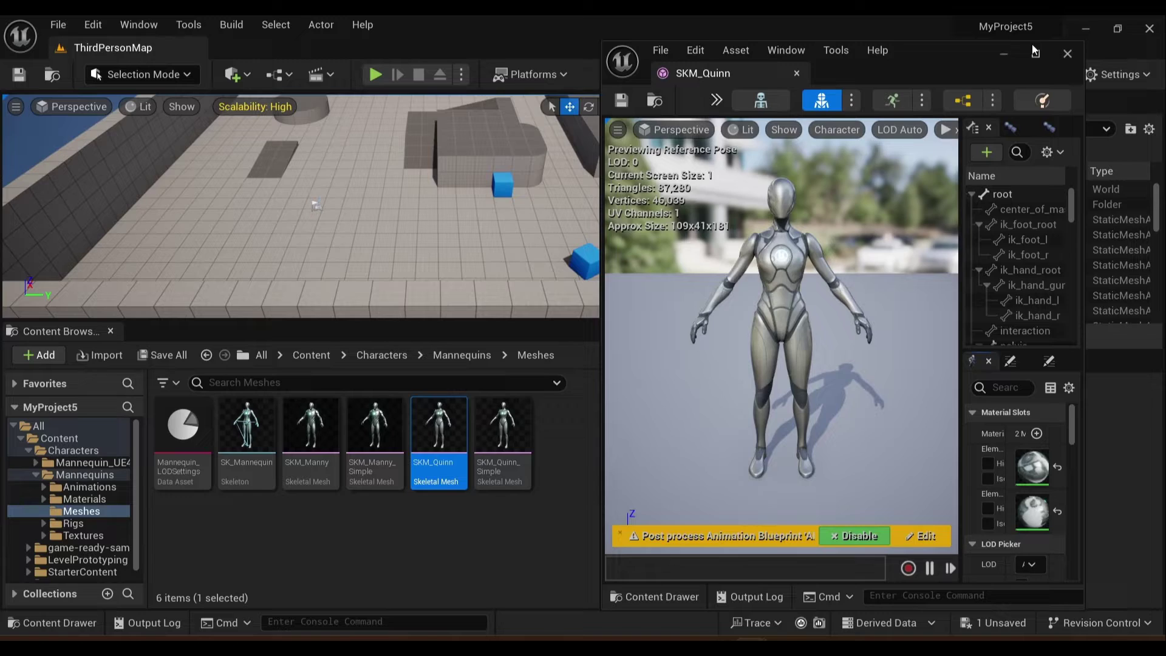
Maximize the SKM_Quinn mesh editor window
click(1034, 52)
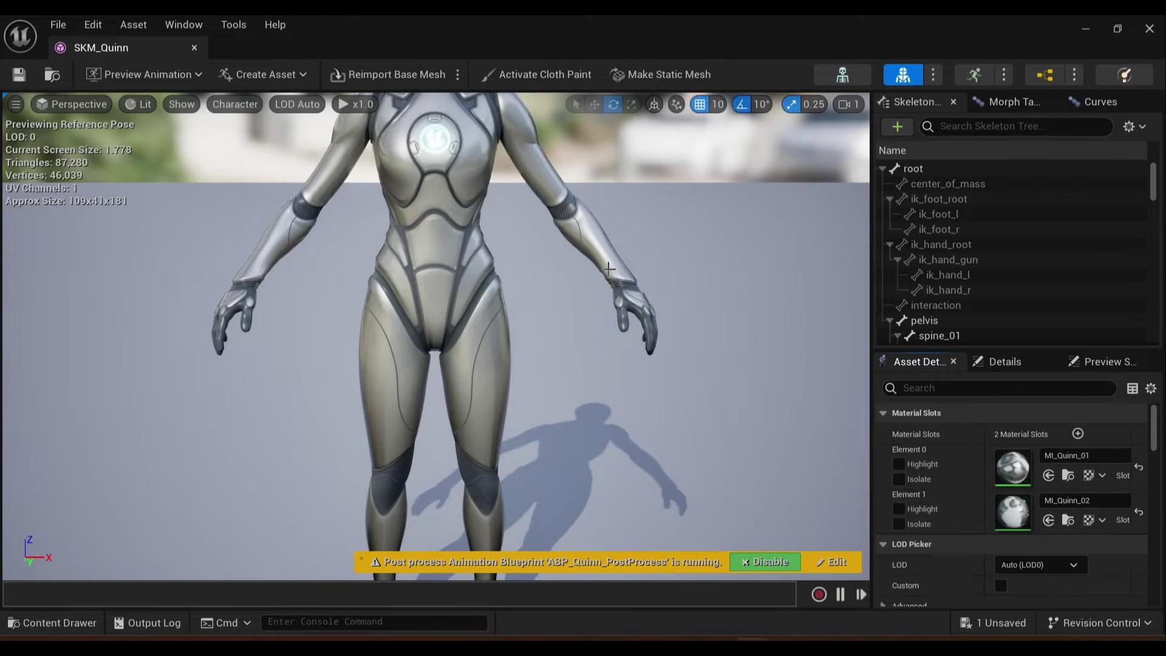
scroll(609, 268, down, 3)
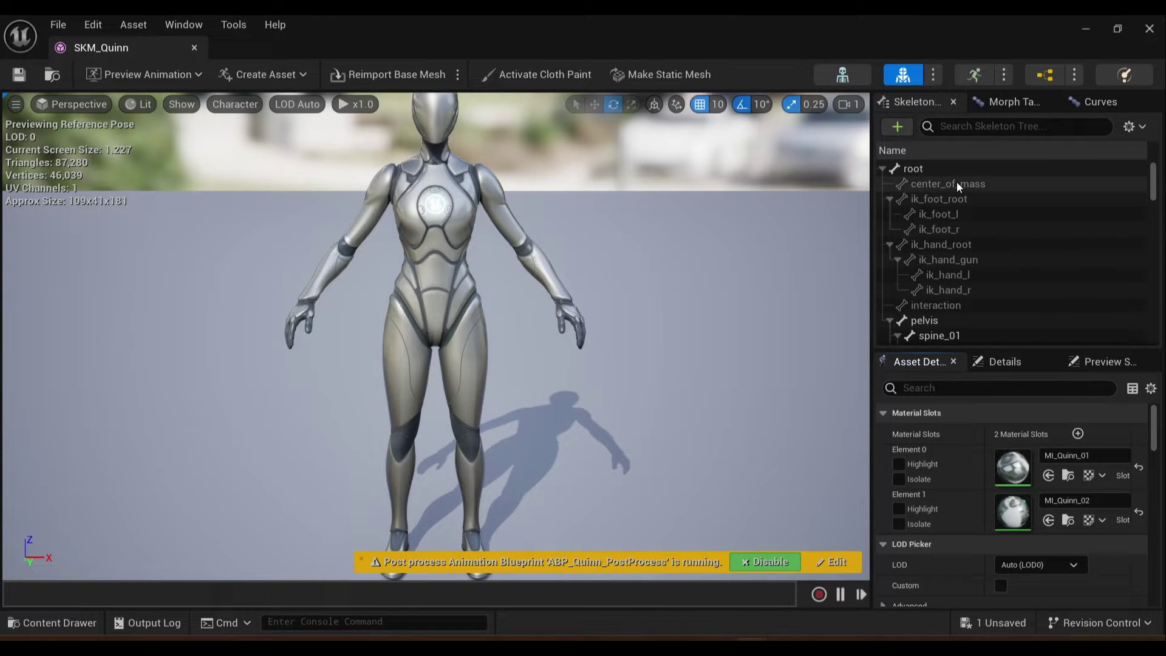
scroll(963, 193, down, 2)
scroll(961, 235, down, 2)
scroll(963, 245, down, 2)
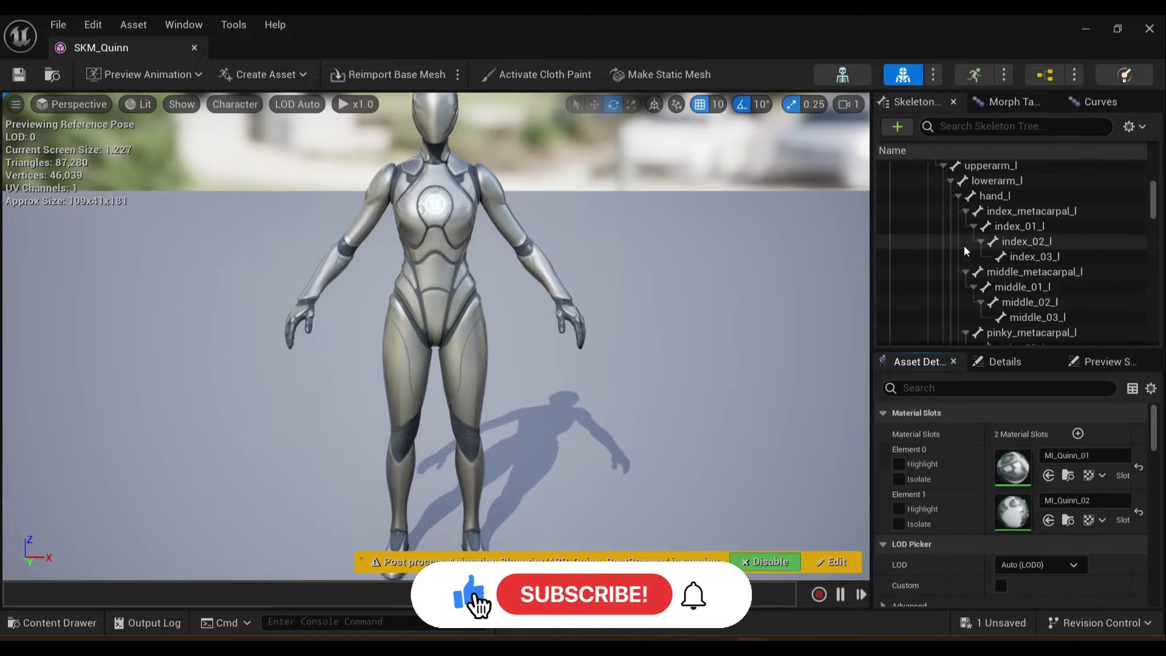
scroll(964, 246, down, 3)
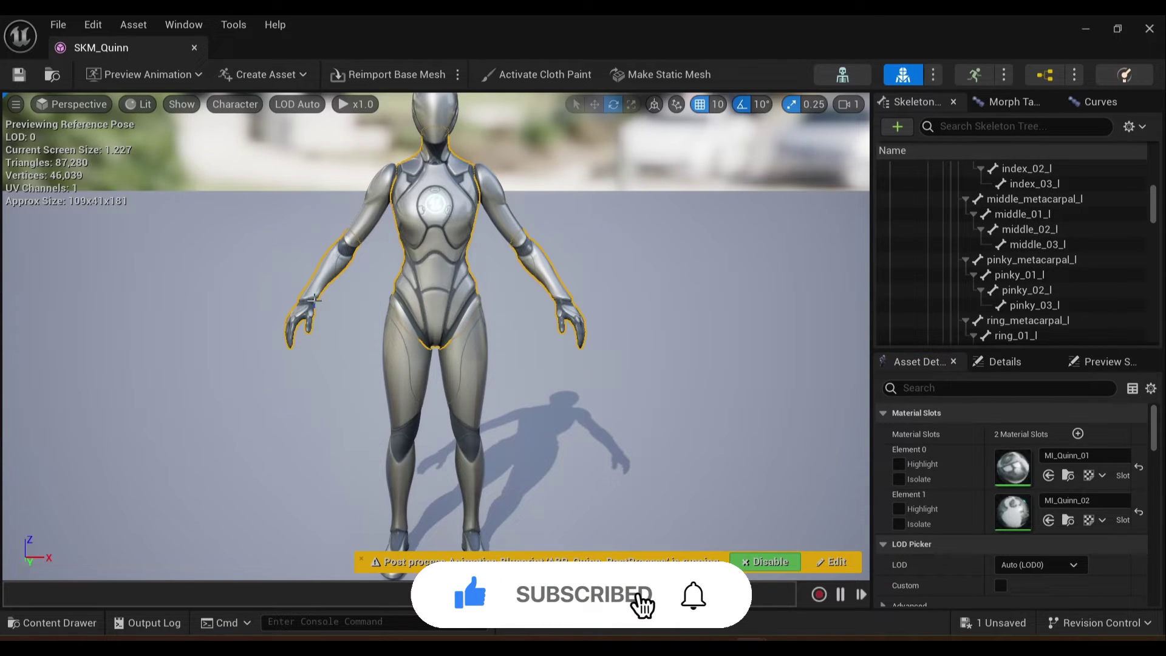
scroll(1011, 274, down, 3)
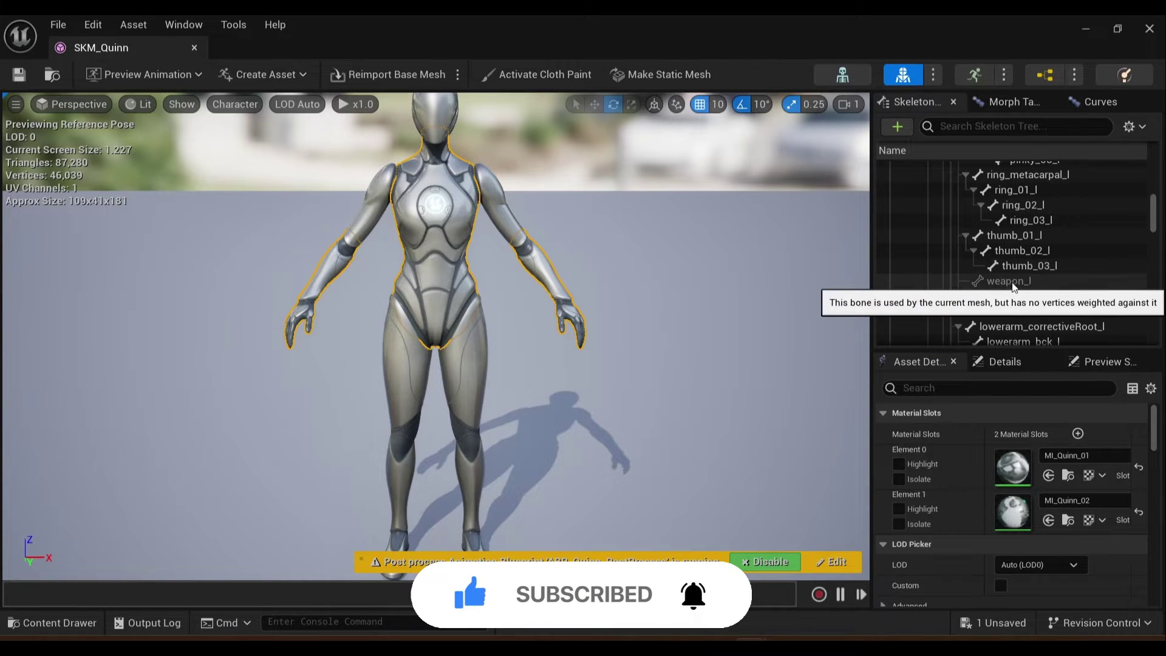
scroll(1013, 288, down, 1)
scroll(1014, 287, down, 1)
scroll(1017, 286, down, 1)
scroll(1018, 286, down, 1)
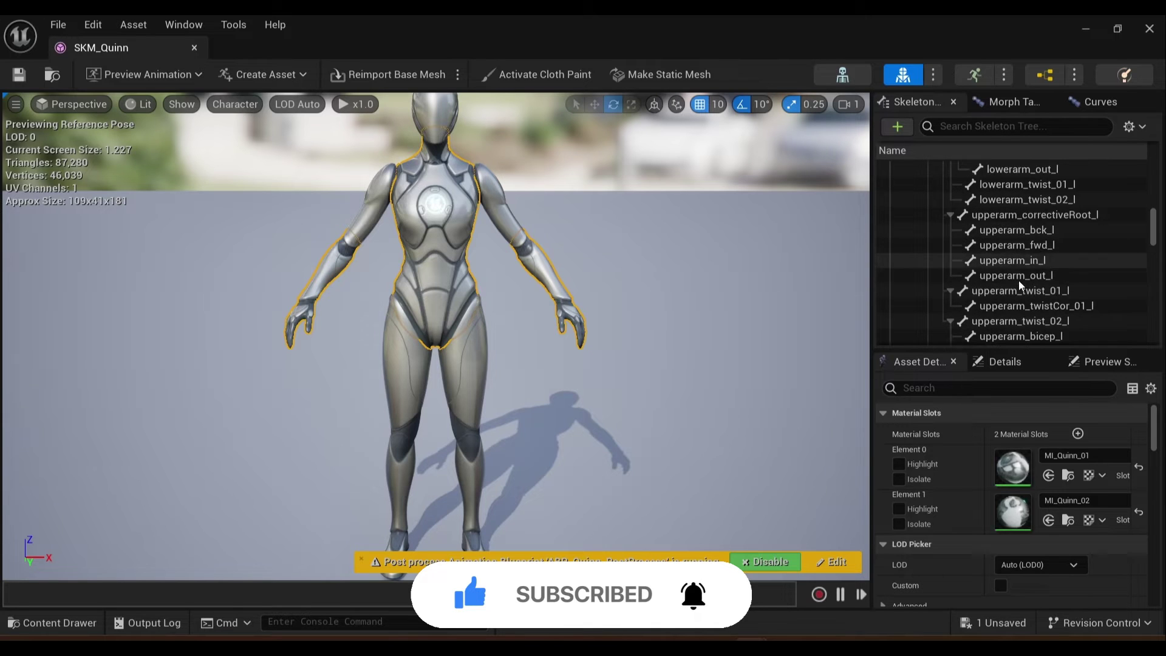
scroll(1018, 287, down, 2)
scroll(1019, 286, down, 2)
scroll(1018, 286, down, 1)
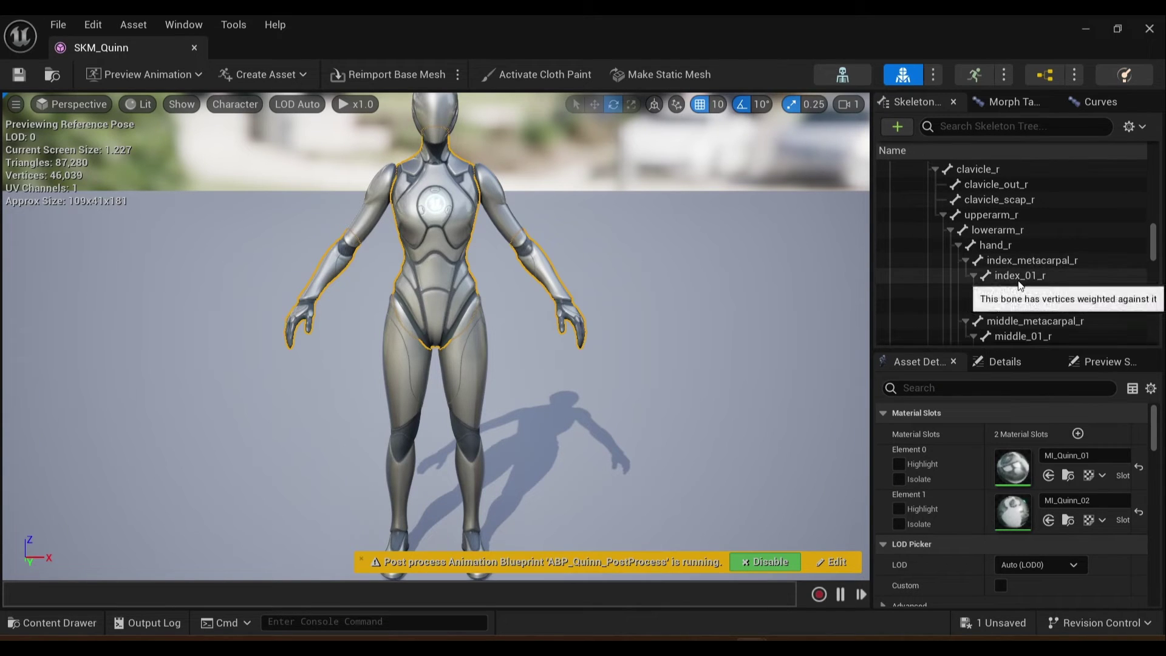
Add a socket named 'weapon' to hand_r and move it down onto the hand
right_click(998, 247)
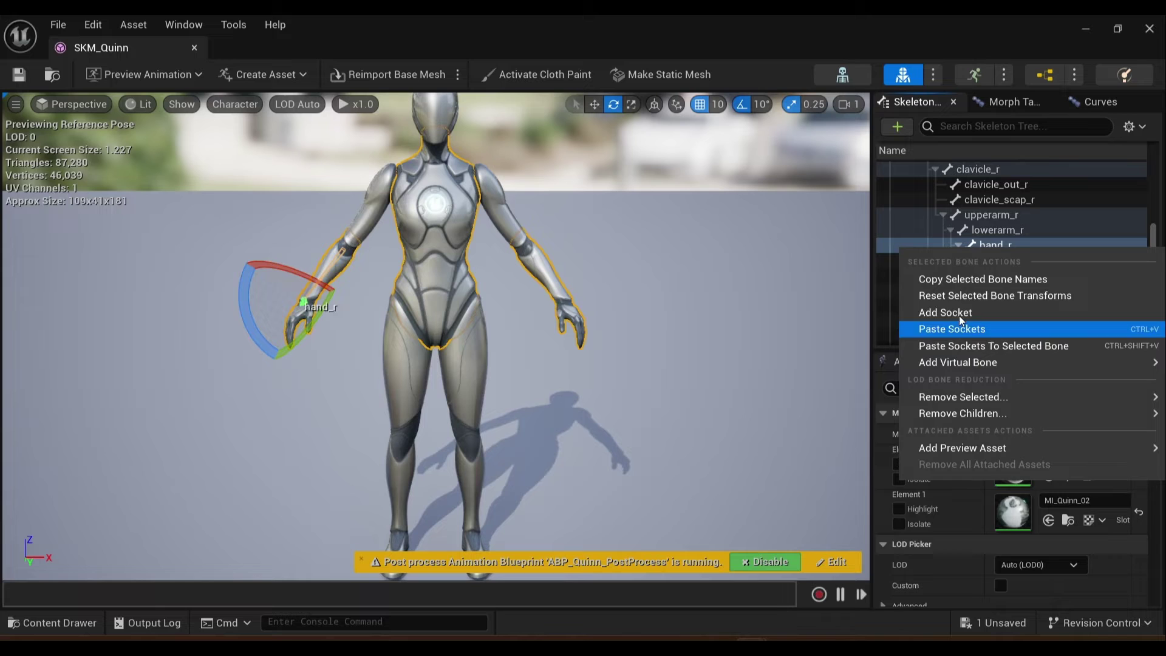
click(956, 314)
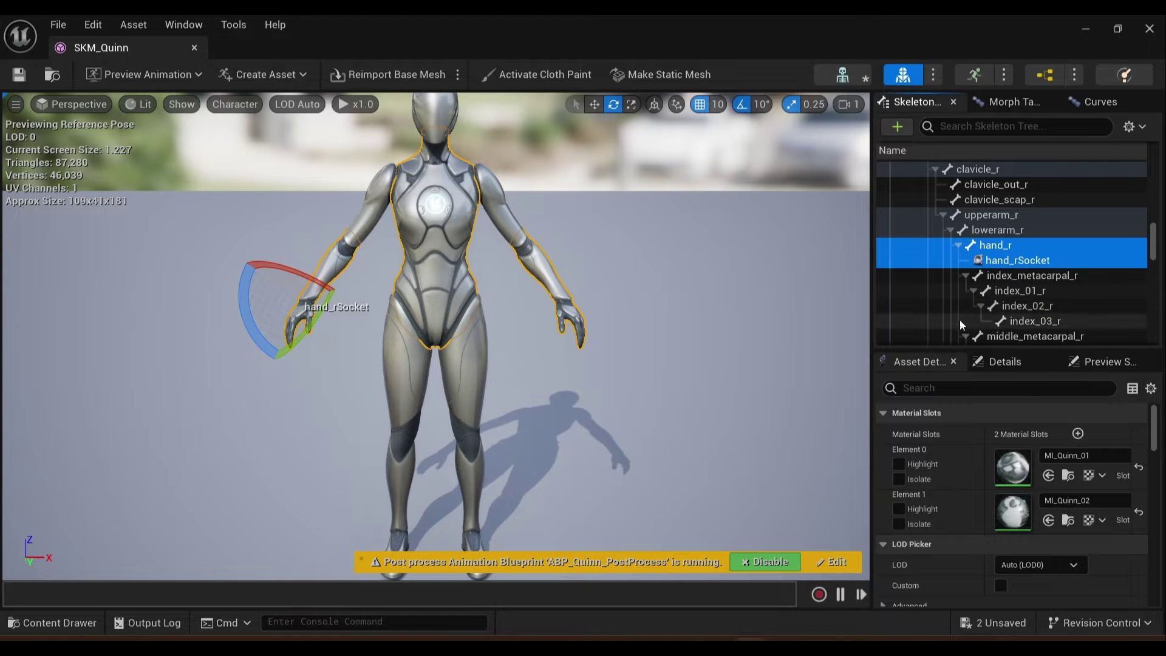
click(1011, 259)
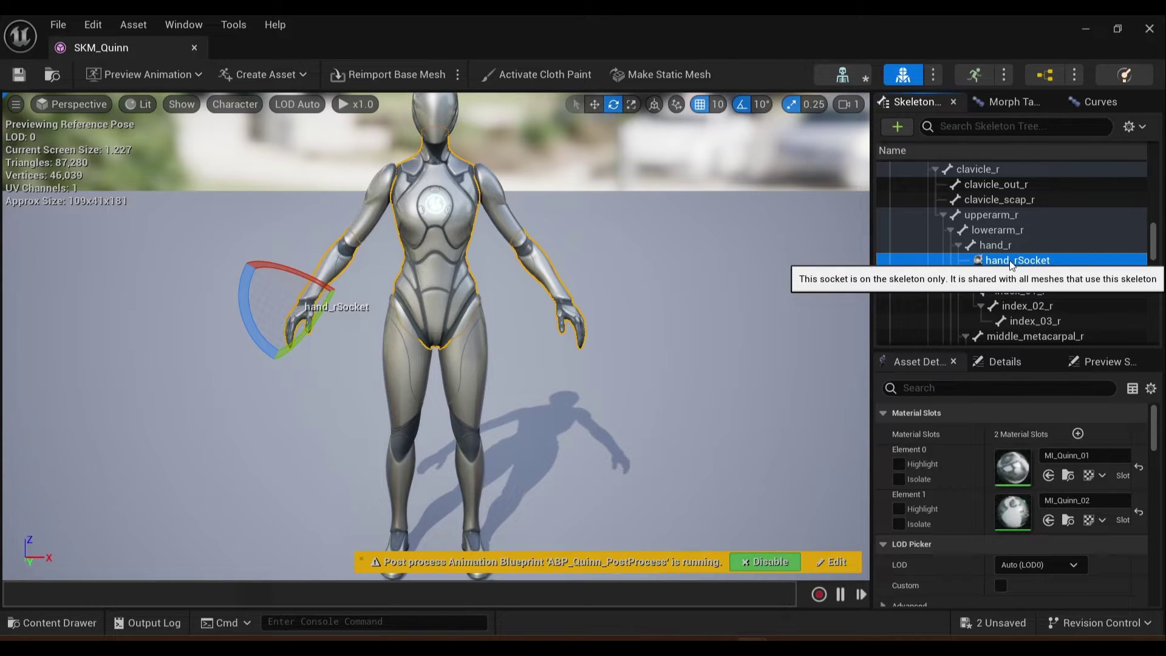
click(1010, 262)
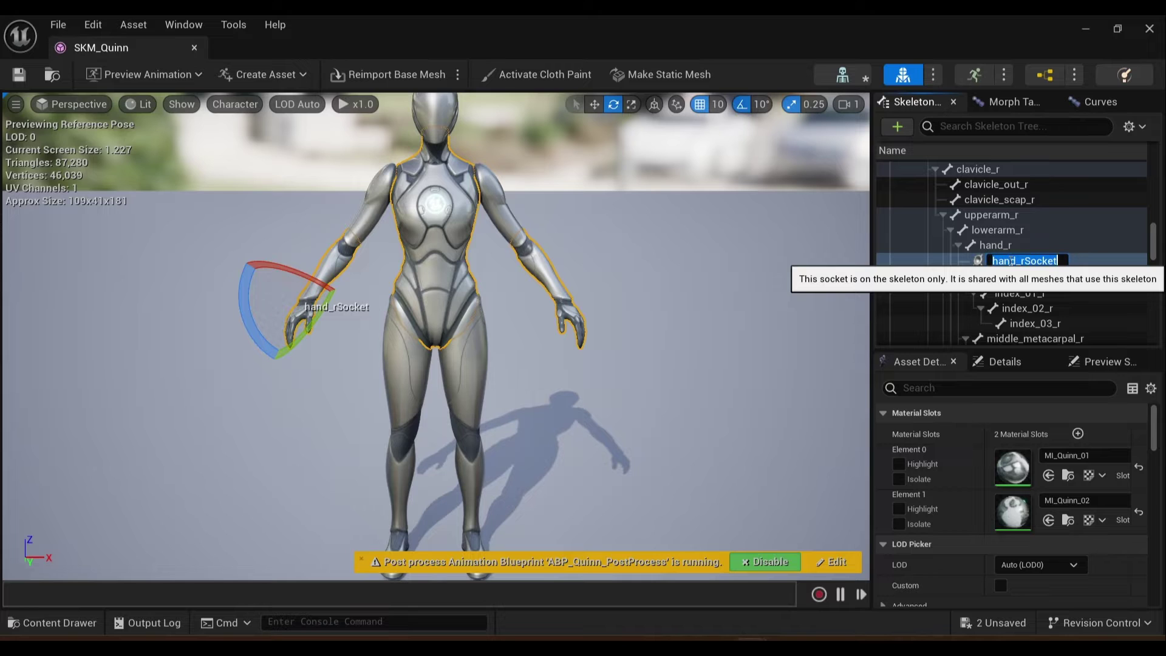
text(weapon)
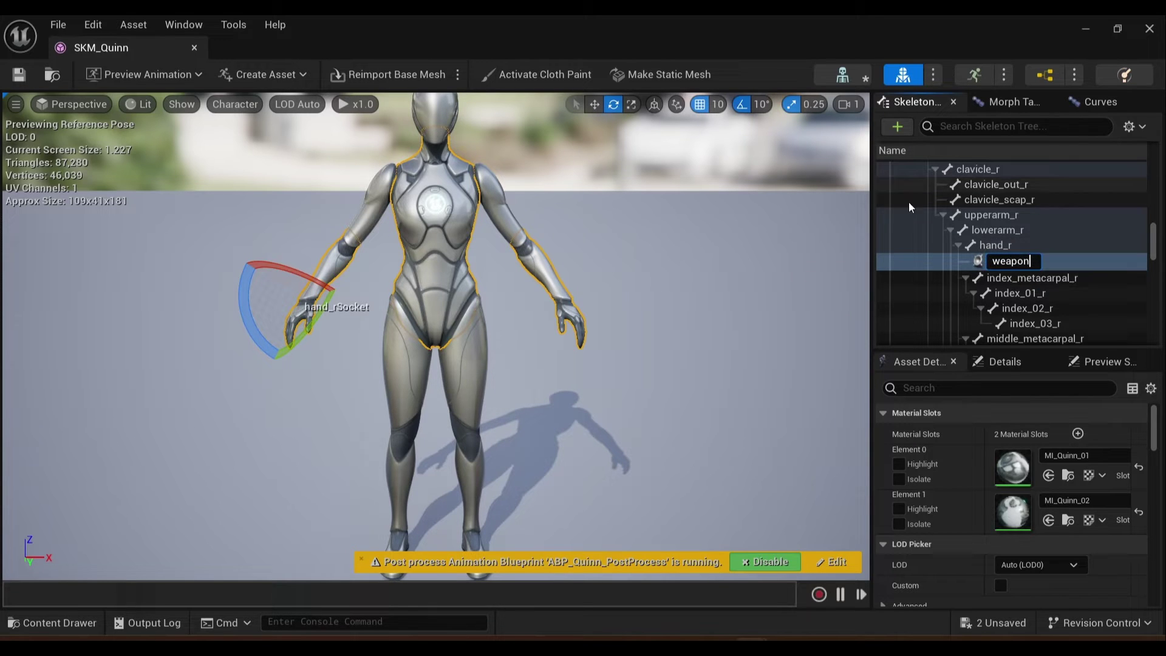
key(Return)
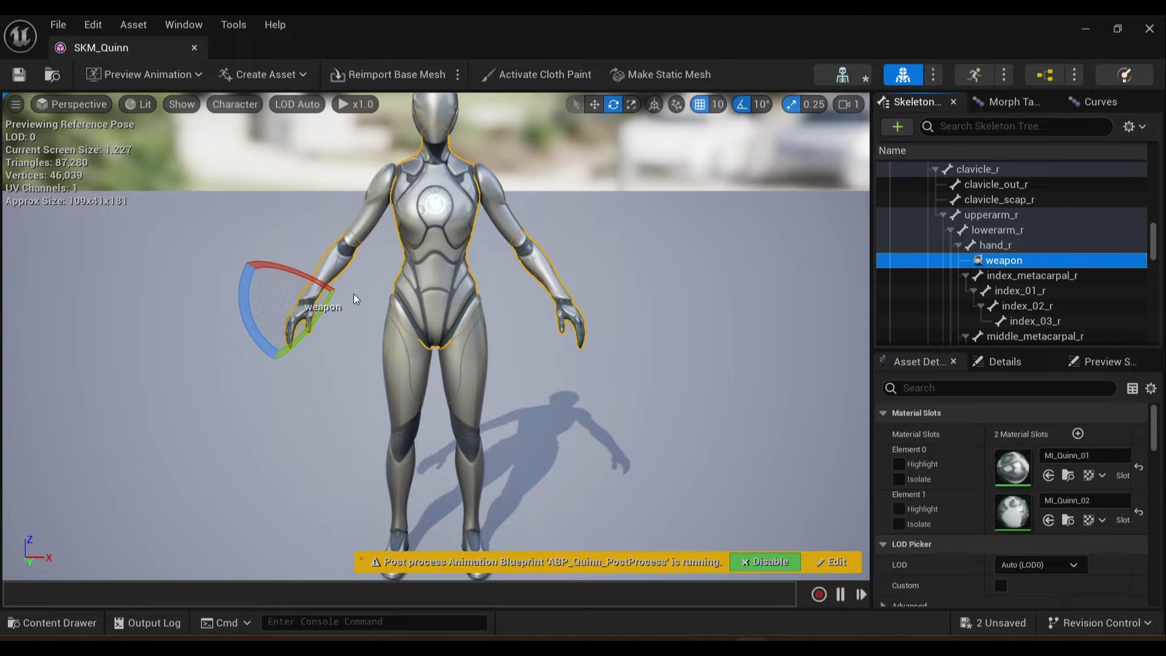
key(w)
drag(321, 268, 314, 298)
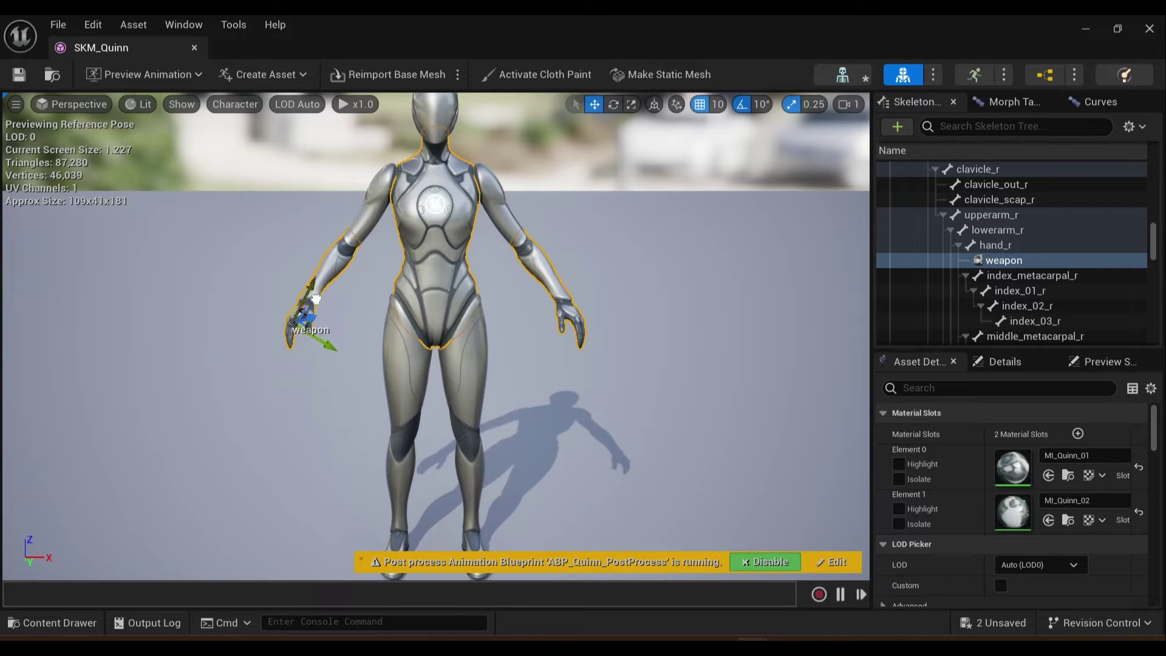
scroll(305, 365, up, 3)
scroll(288, 421, up, 3)
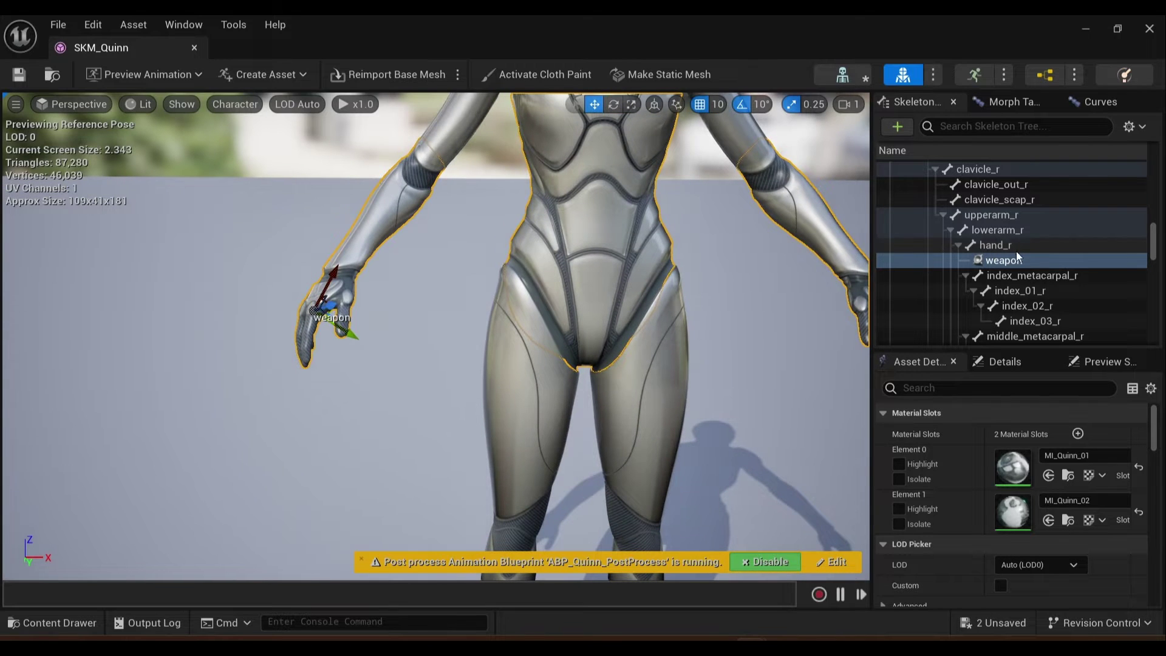
Attach katanaFINAL1_low as a preview asset on the weapon socket
right_click(973, 261)
mouse_move(1030, 446)
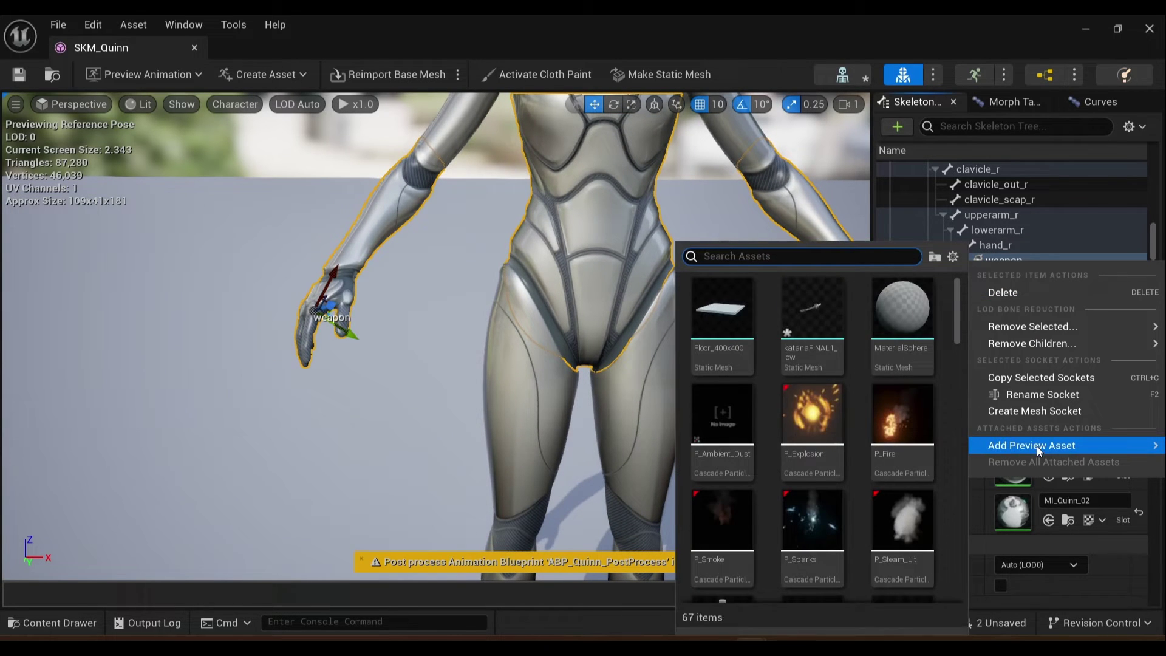
click(810, 323)
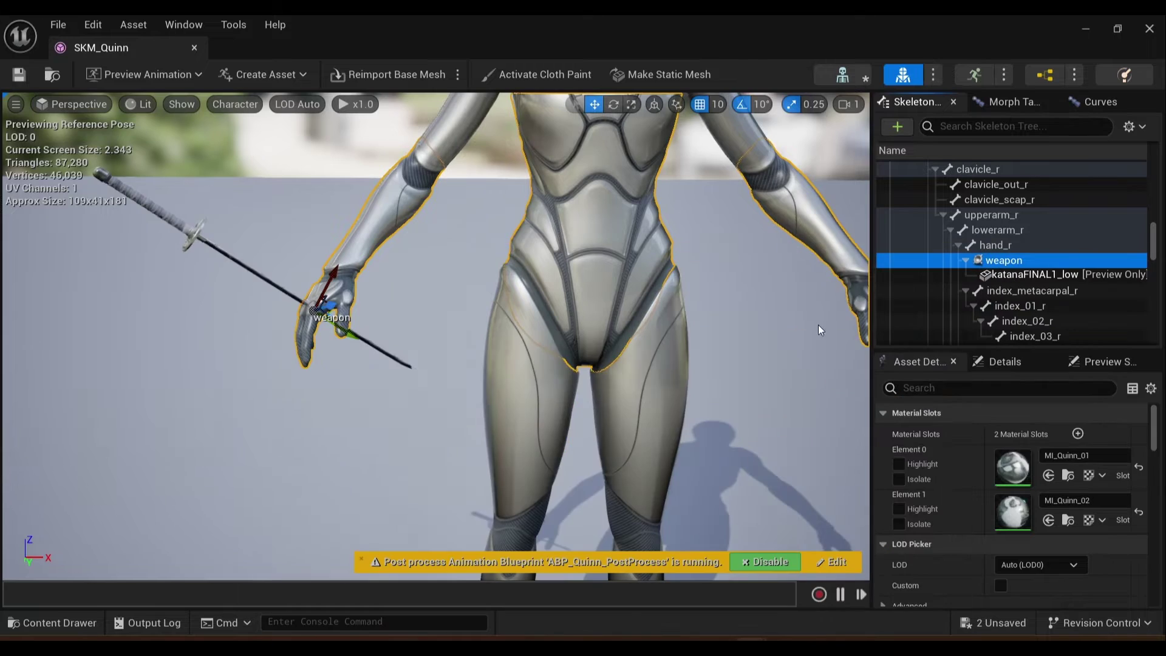
right_drag(227, 401, 227, 401)
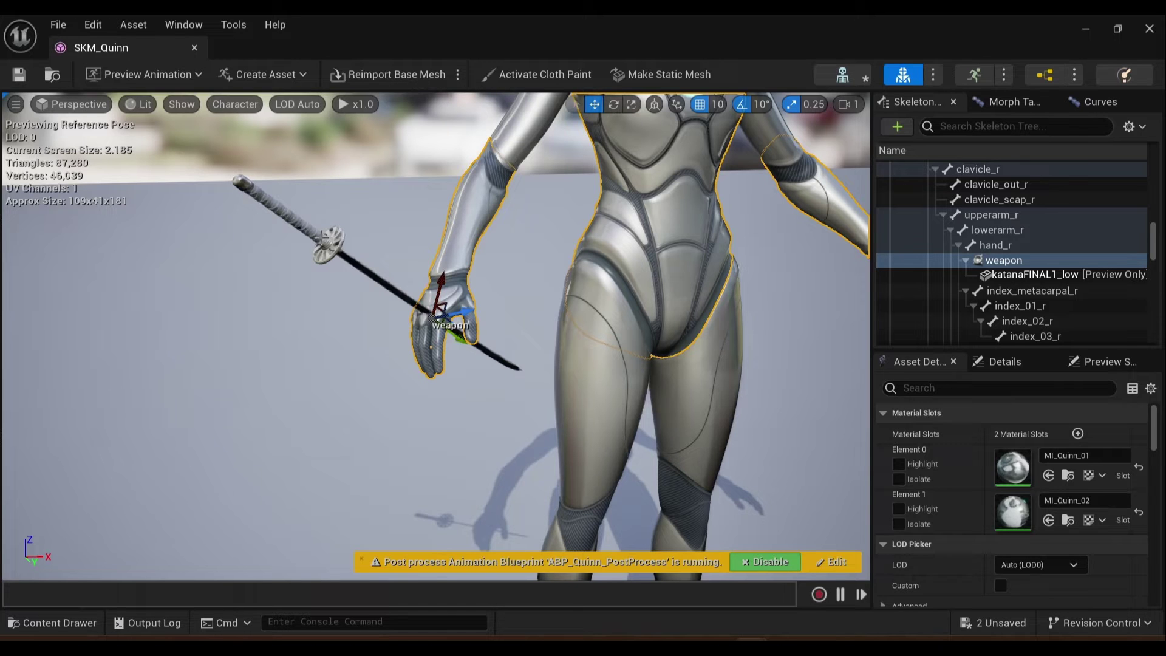
Rotate the weapon socket to angle the katana and enlarge the preview mesh
key(e)
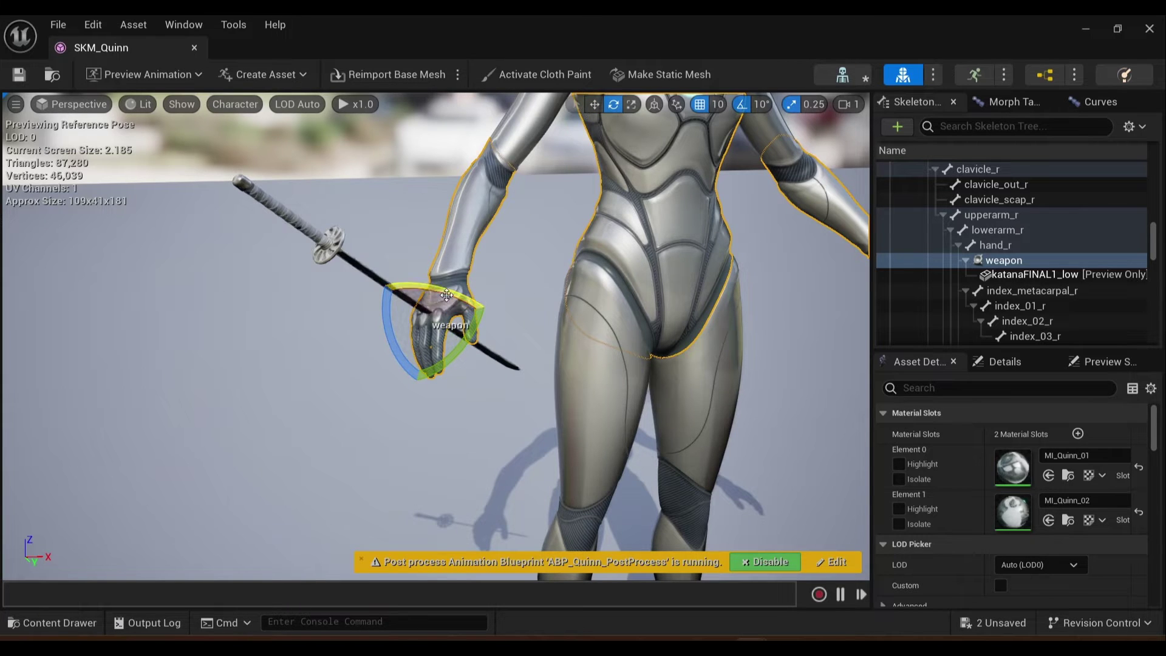
drag(473, 320, 350, 287)
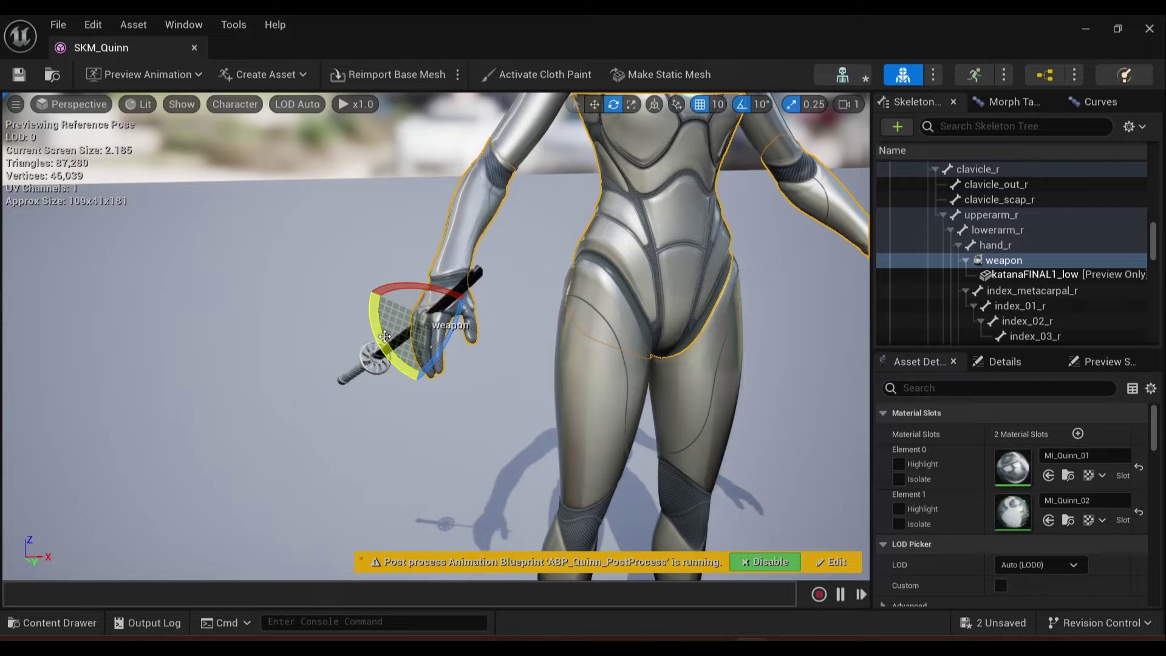
mouse_move(437, 260)
mouse_down()
mouse_move(373, 300)
mouse_move(492, 338)
mouse_up()
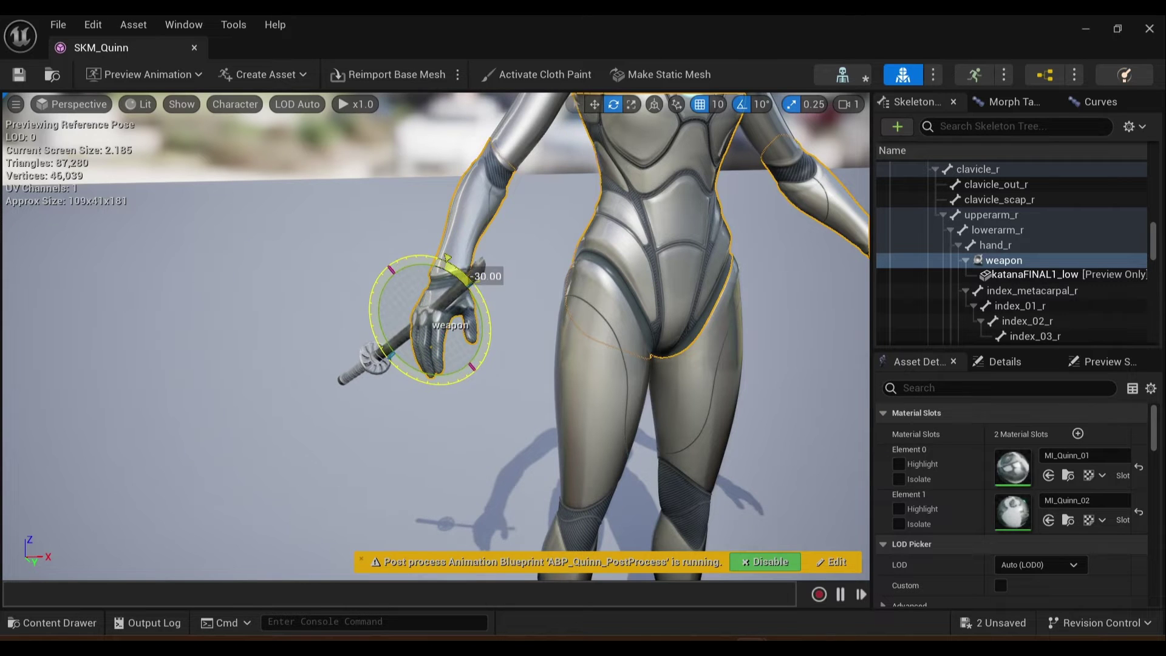
key(r)
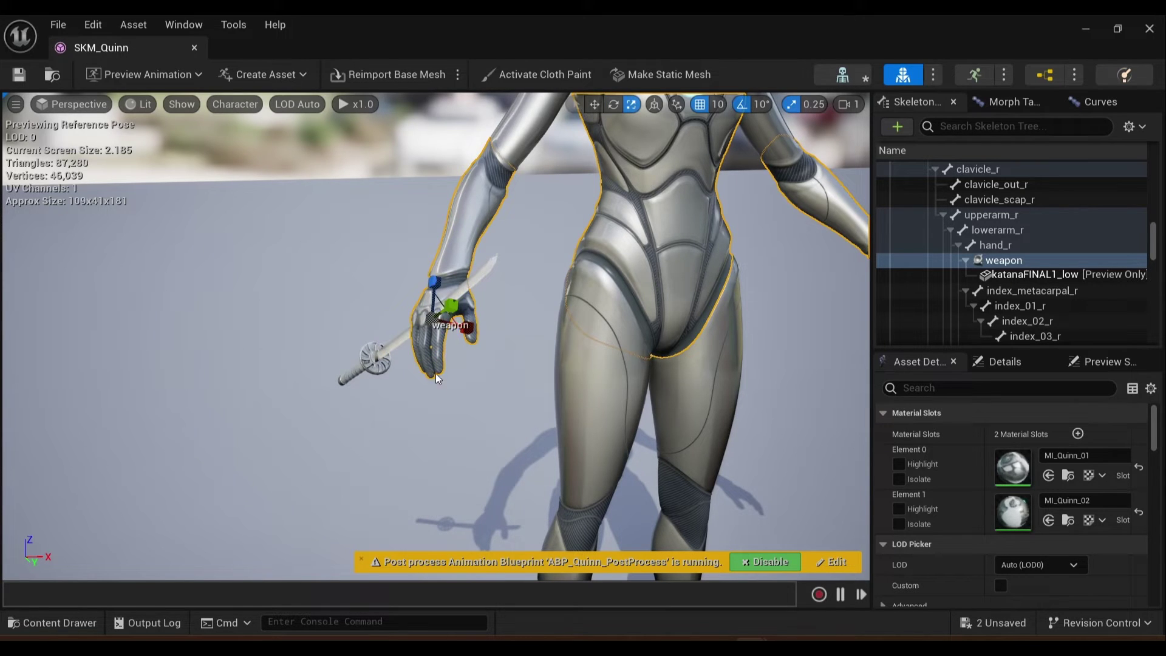
drag(432, 317, 379, 401)
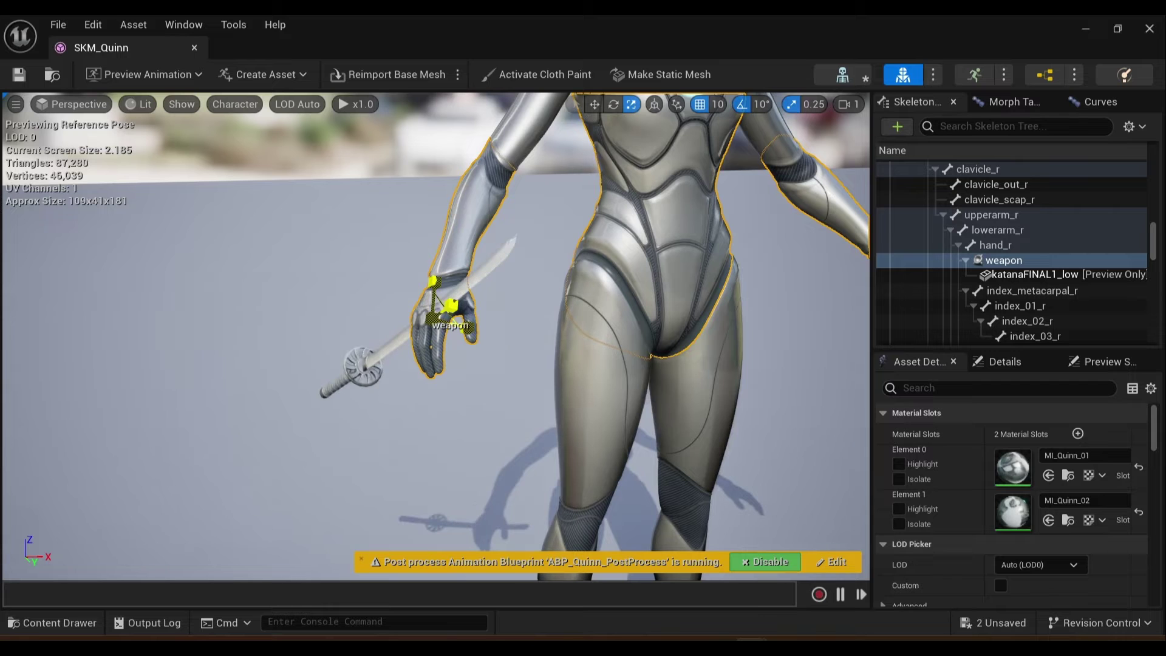
right_drag(380, 400, 546, 382)
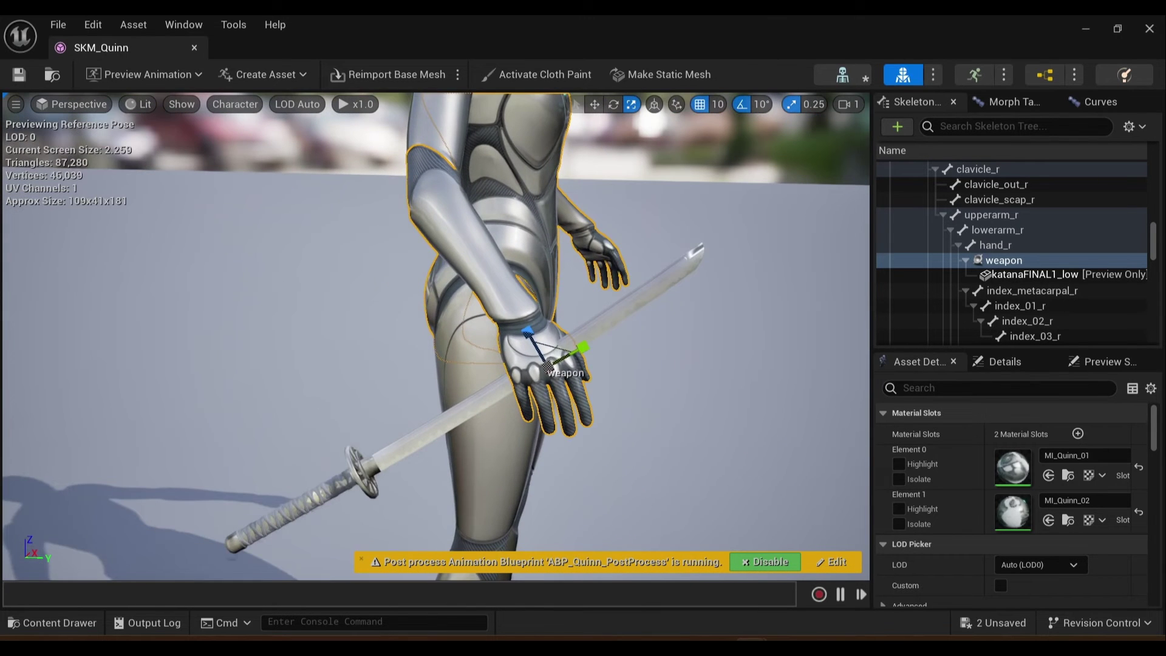
Move the weapon socket so the katana handle sits in Quinn's right palm
key(w)
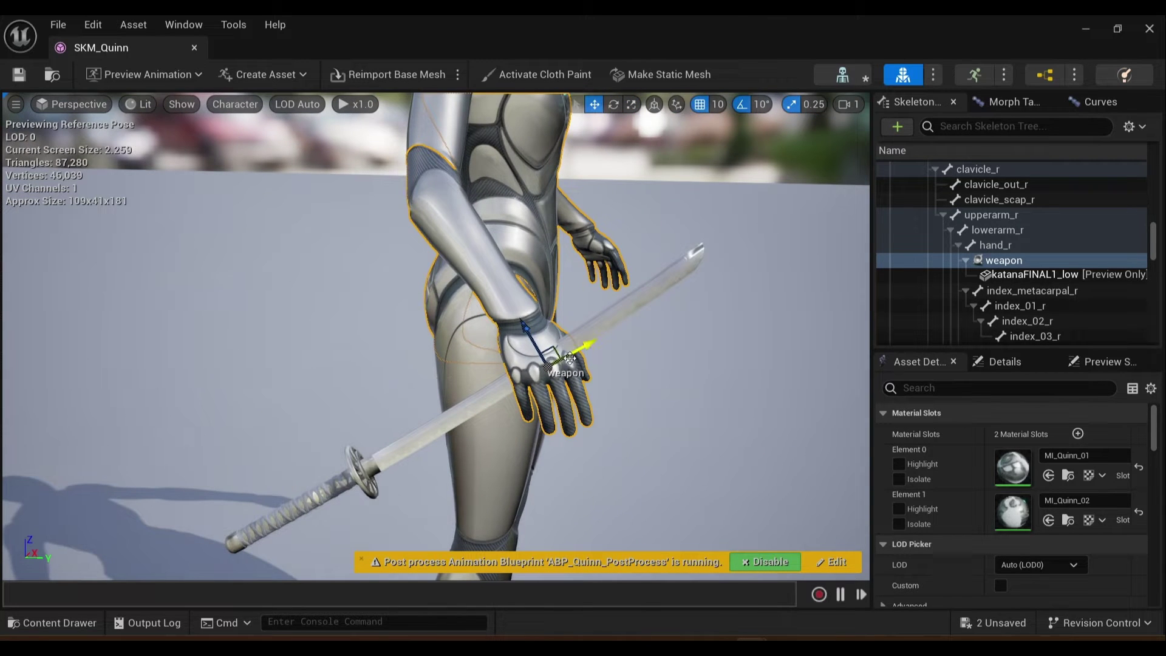
drag(568, 357, 864, 278)
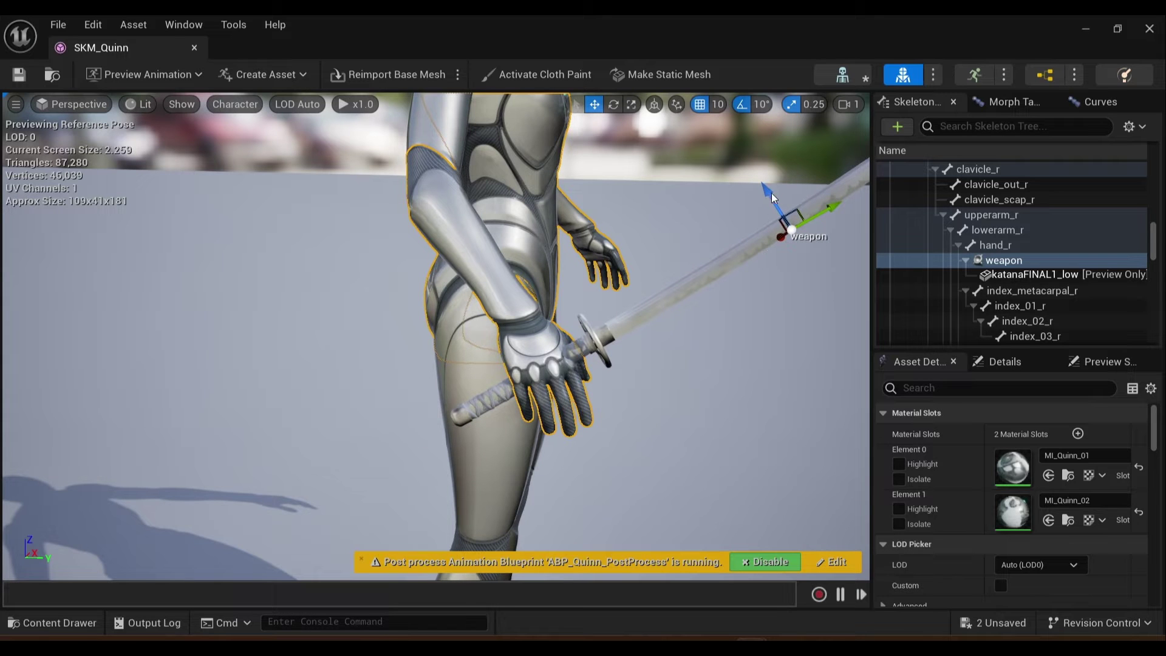
drag(772, 193, 771, 214)
right_drag(771, 214, 637, 273)
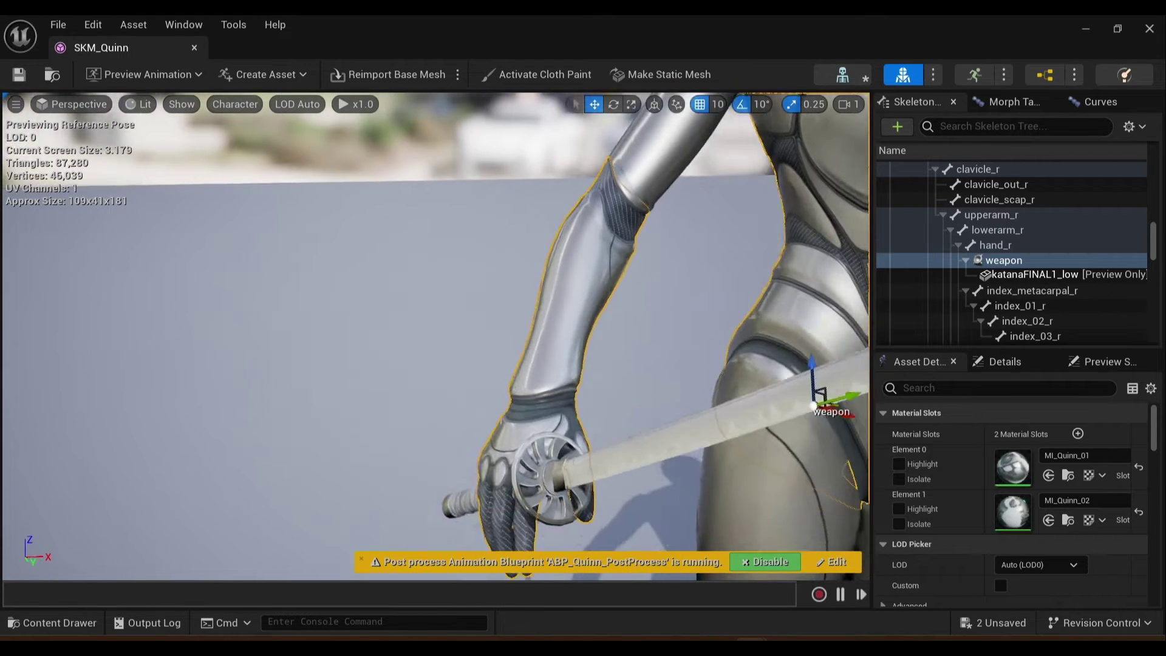
scroll(435, 337, down, 1)
right_drag(435, 338, 474, 300)
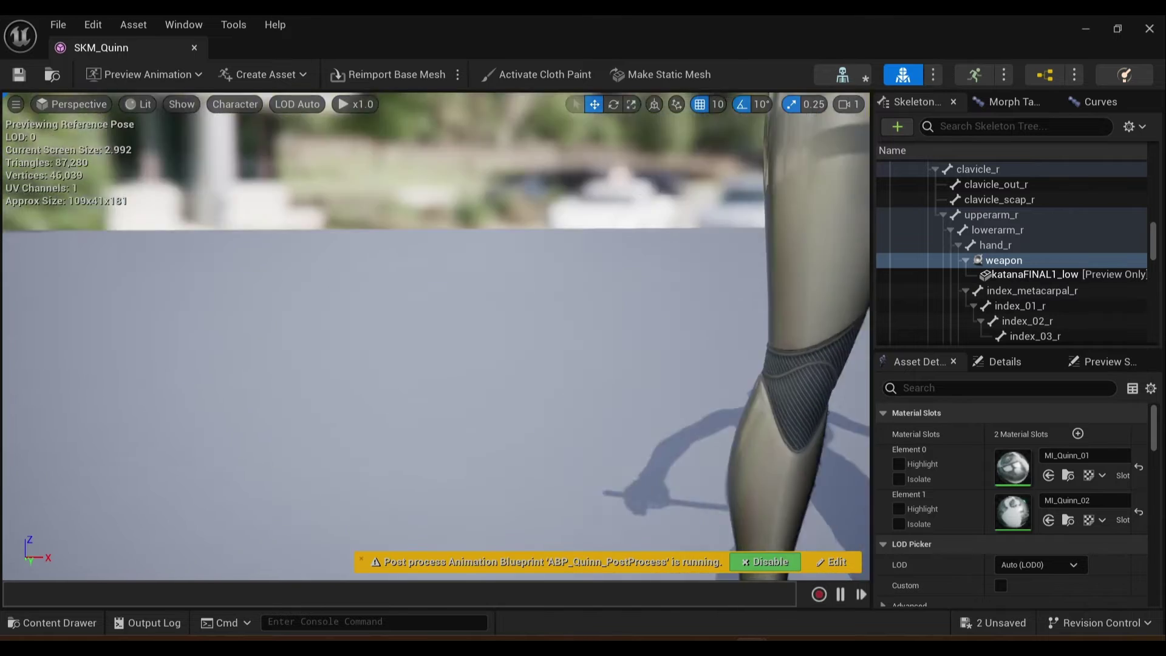
scroll(610, 377, down, 3)
scroll(473, 310, down, 2)
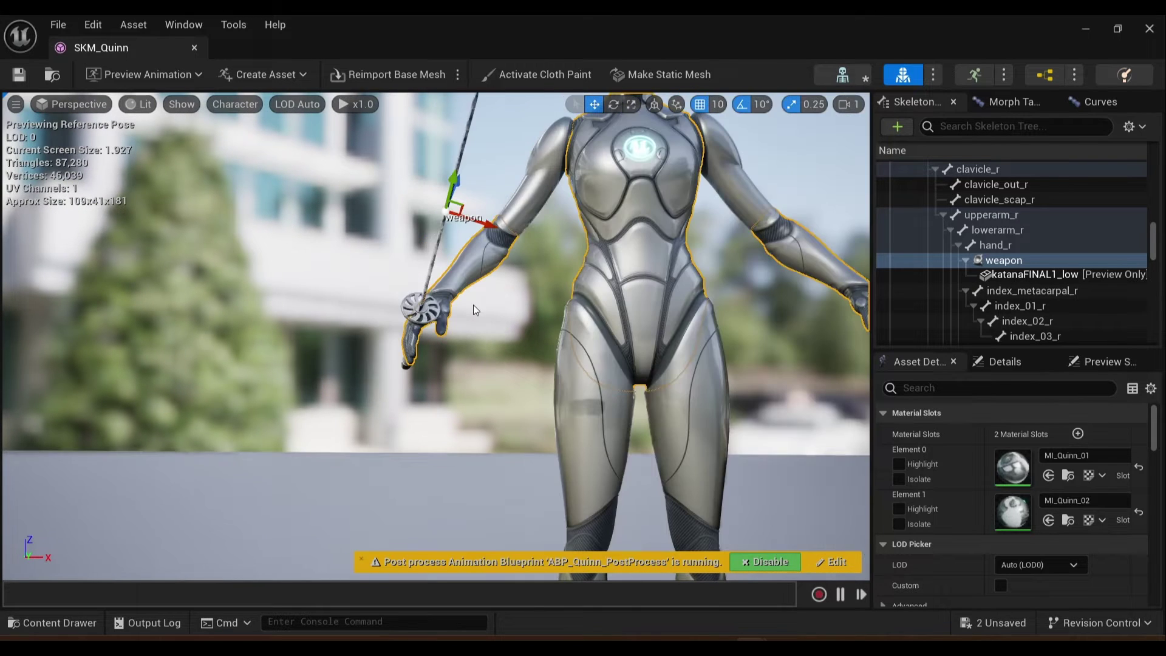
drag(483, 220, 497, 224)
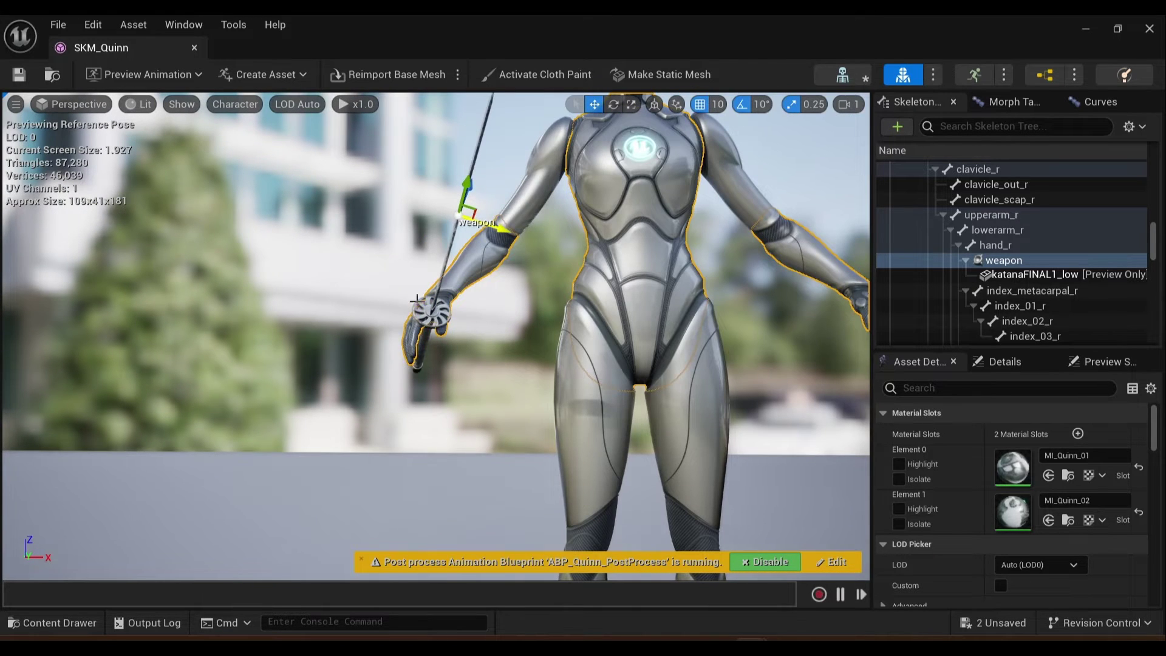
right_drag(416, 300, 547, 301)
right_drag(225, 410, 273, 392)
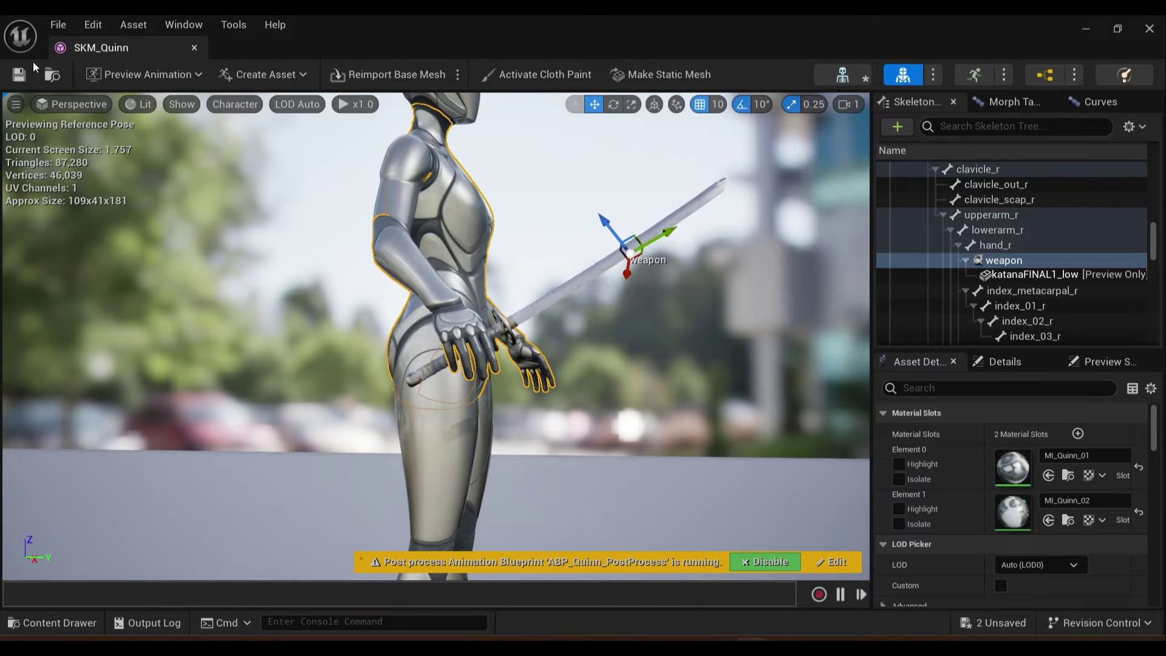
Save and close SKM_Quinn, then open BP_ThirdPersonCharacter from ThirdPerson/Blueprints
click(18, 75)
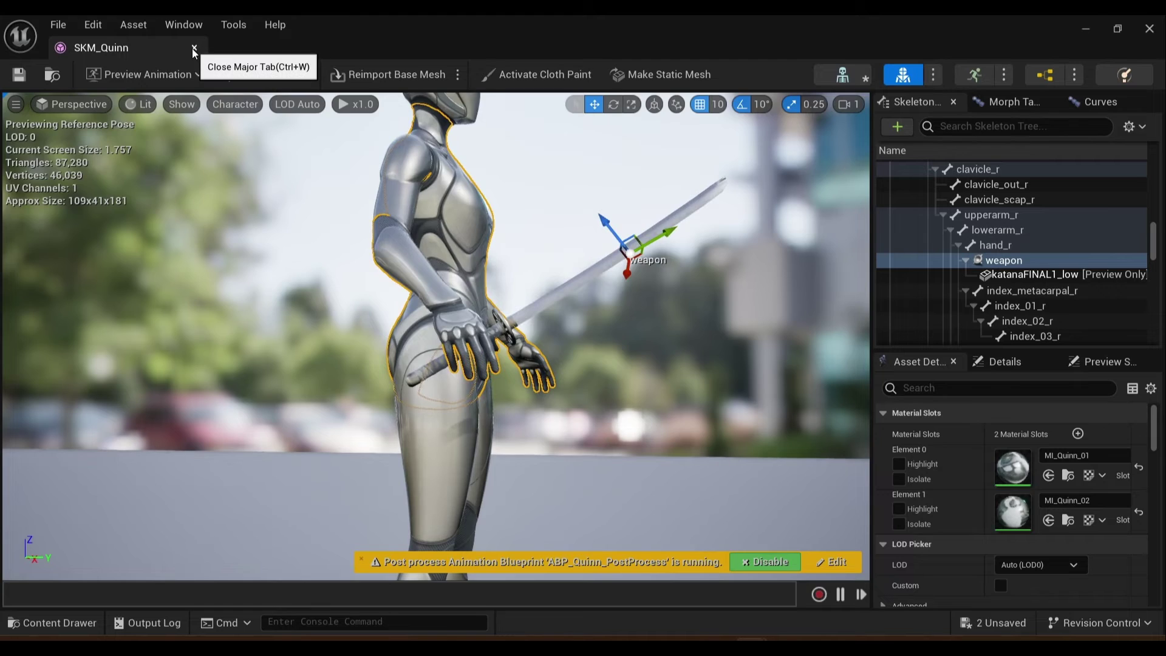
click(193, 50)
scroll(81, 546, down, 2)
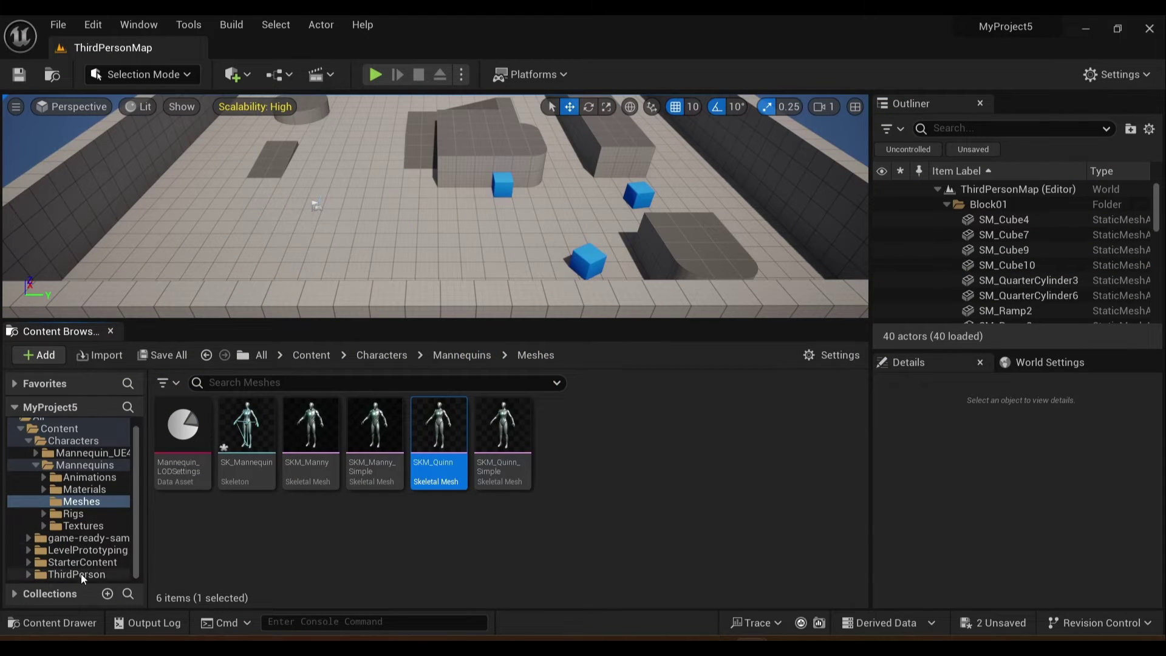
double_click(77, 577)
double_click(181, 425)
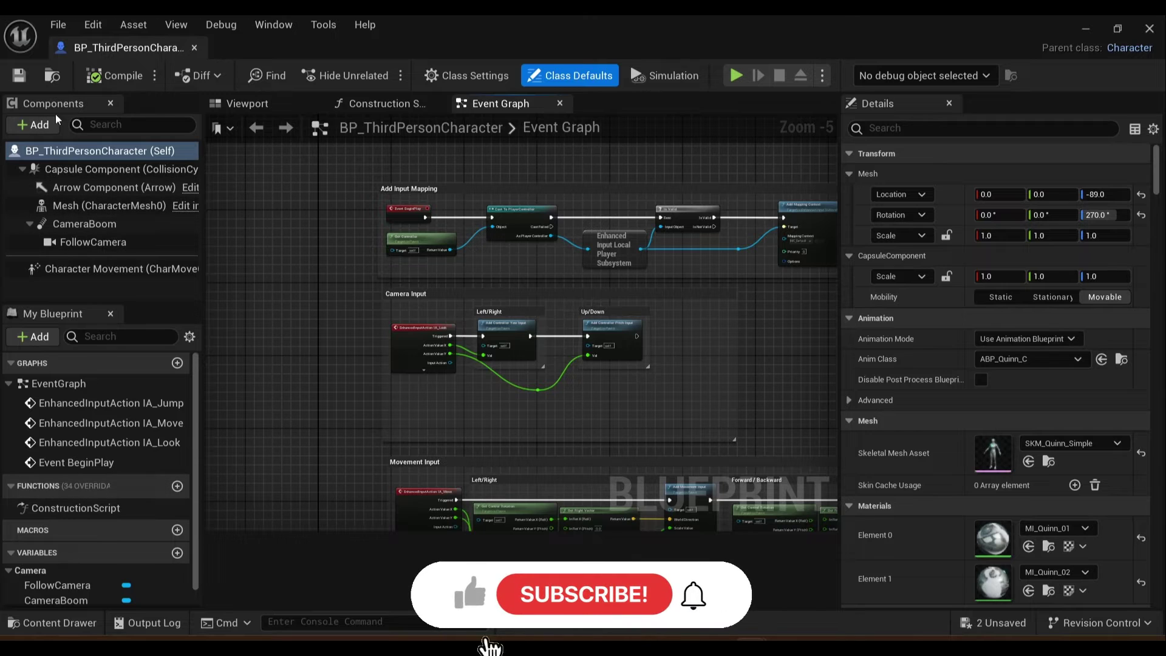
Add a Static Mesh component named Sword under the Mesh component
click(74, 208)
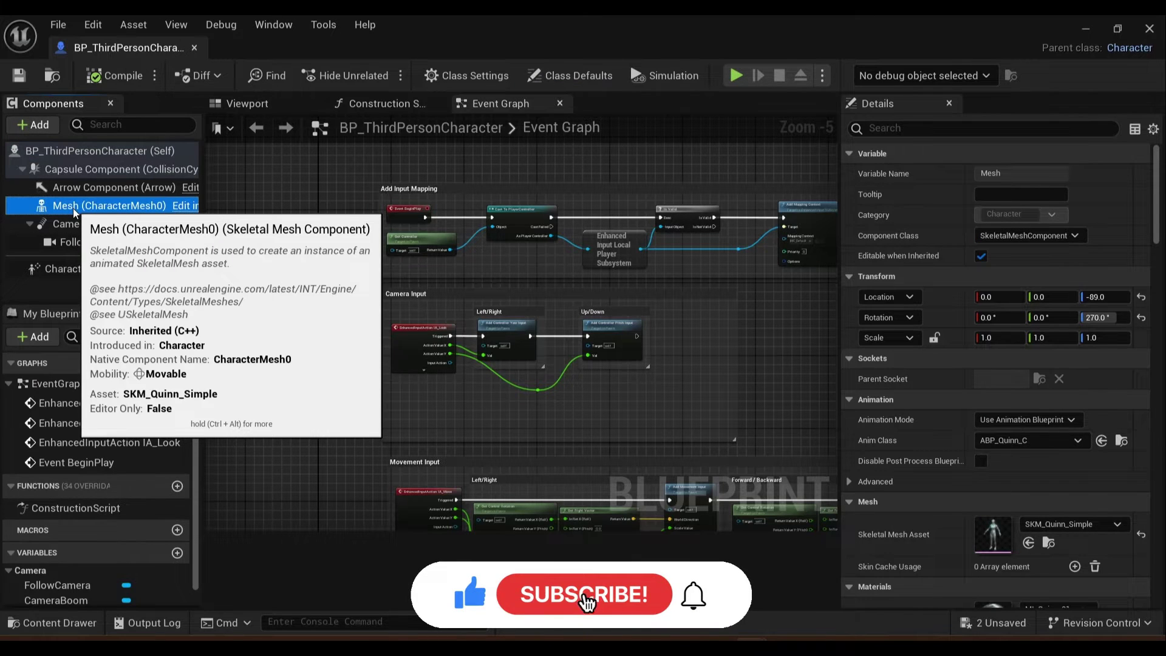
click(36, 125)
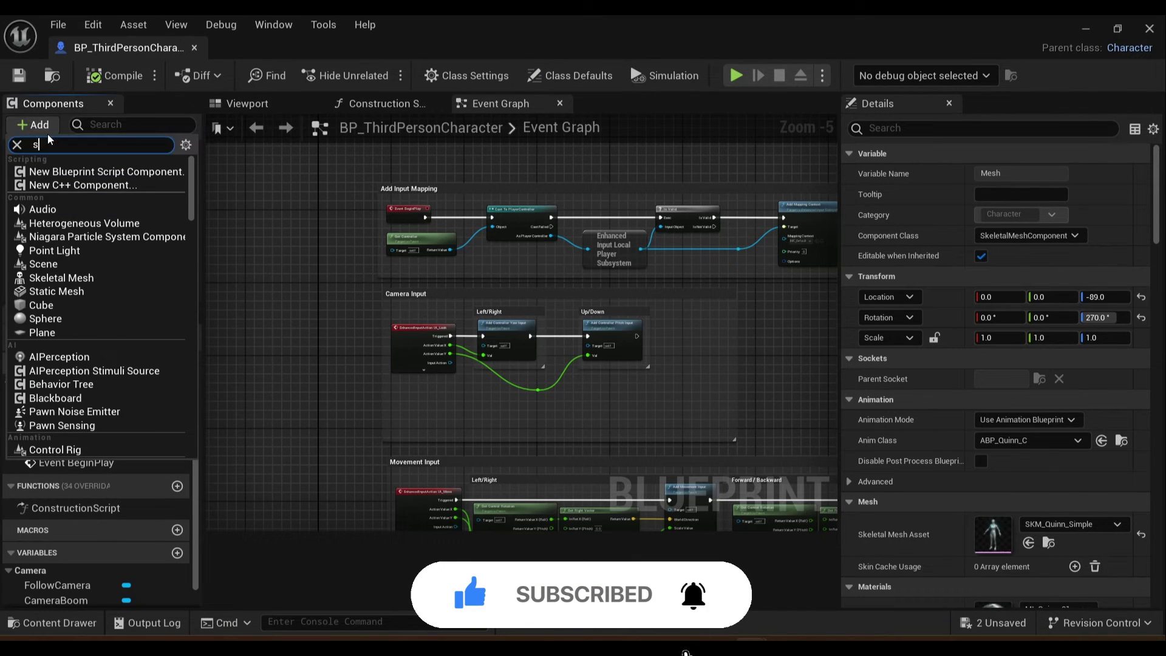
text(static mesh)
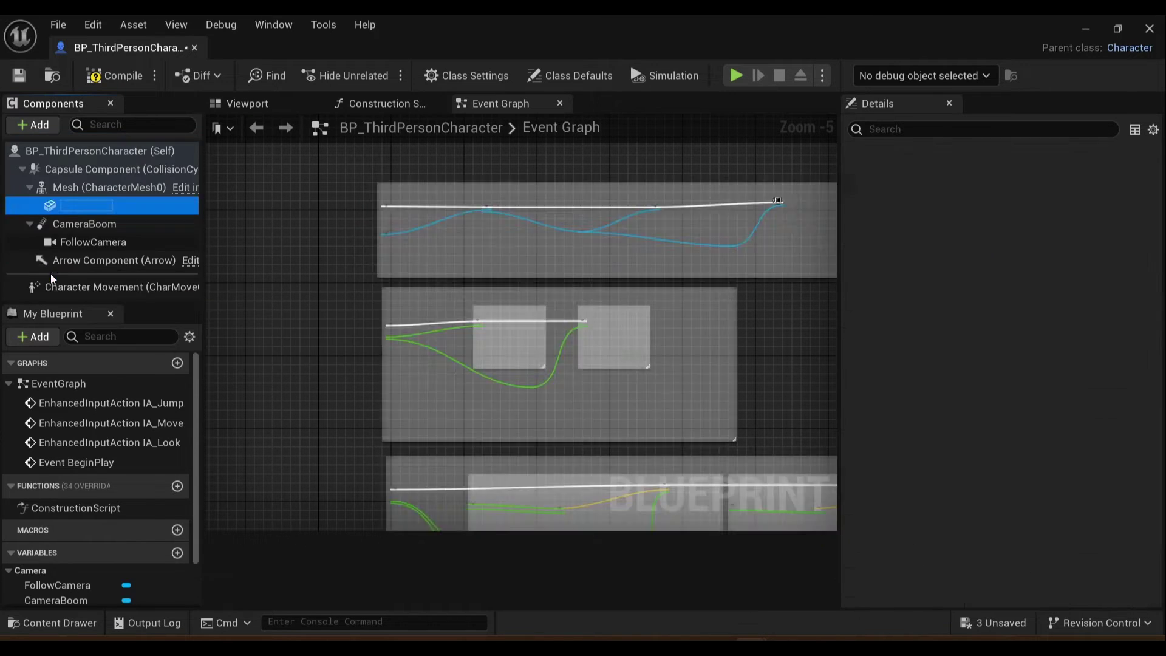
click(55, 278)
text(Sword)
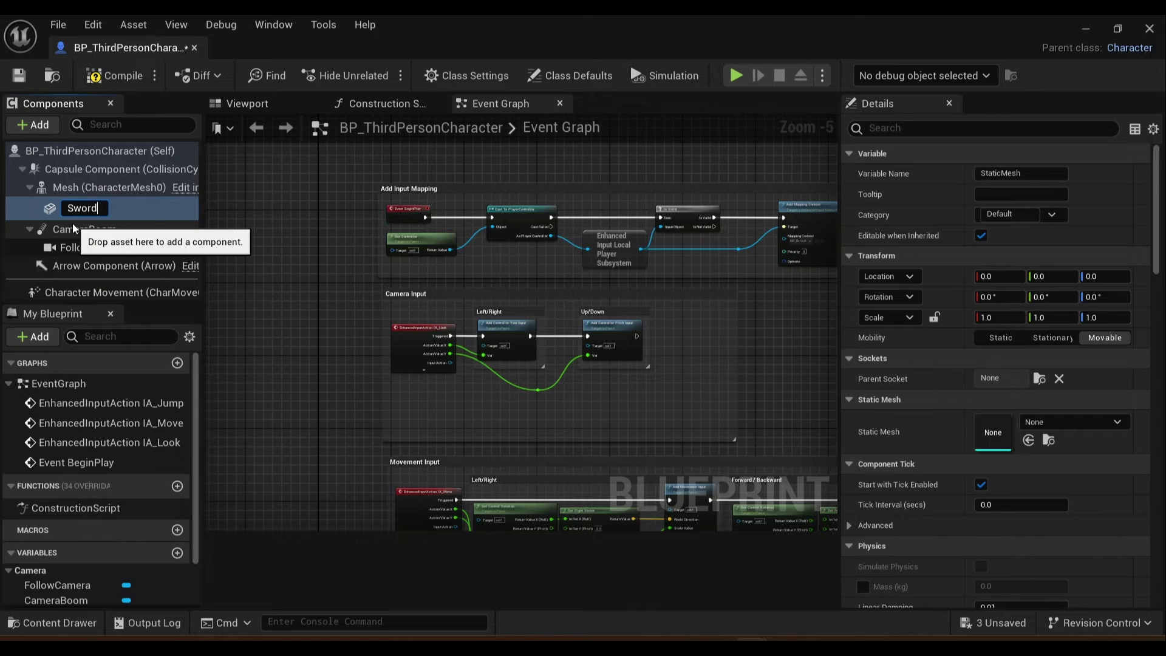
key(Return)
click(246, 103)
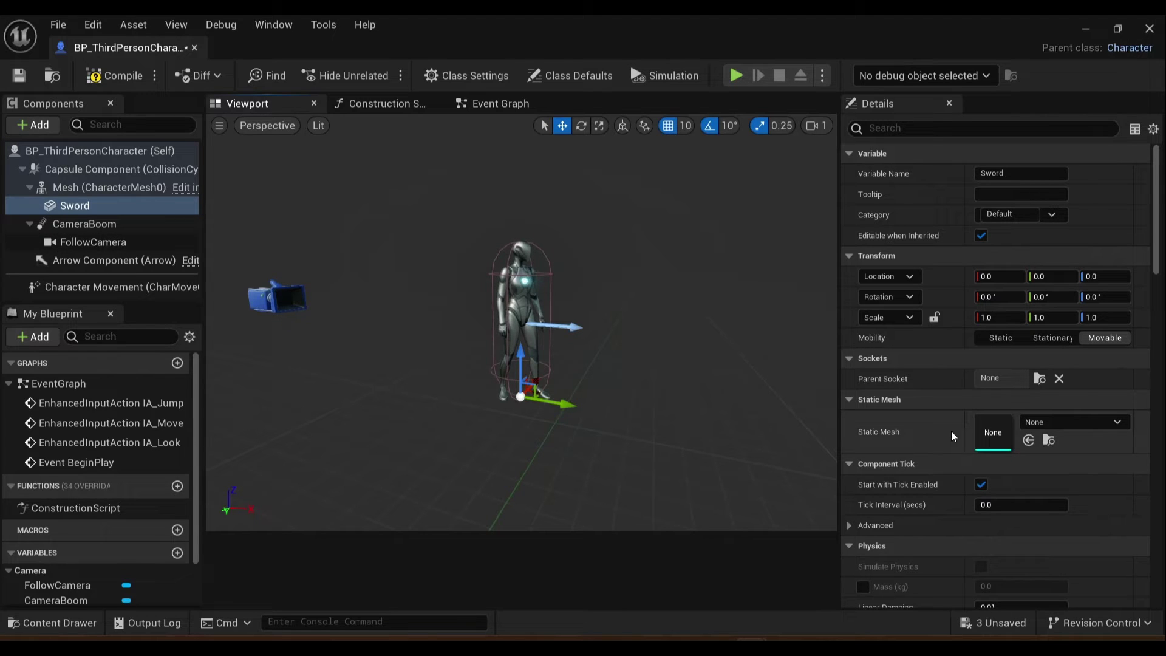
Assign the katanaFINAL1_low static mesh to the Sword component
click(1084, 422)
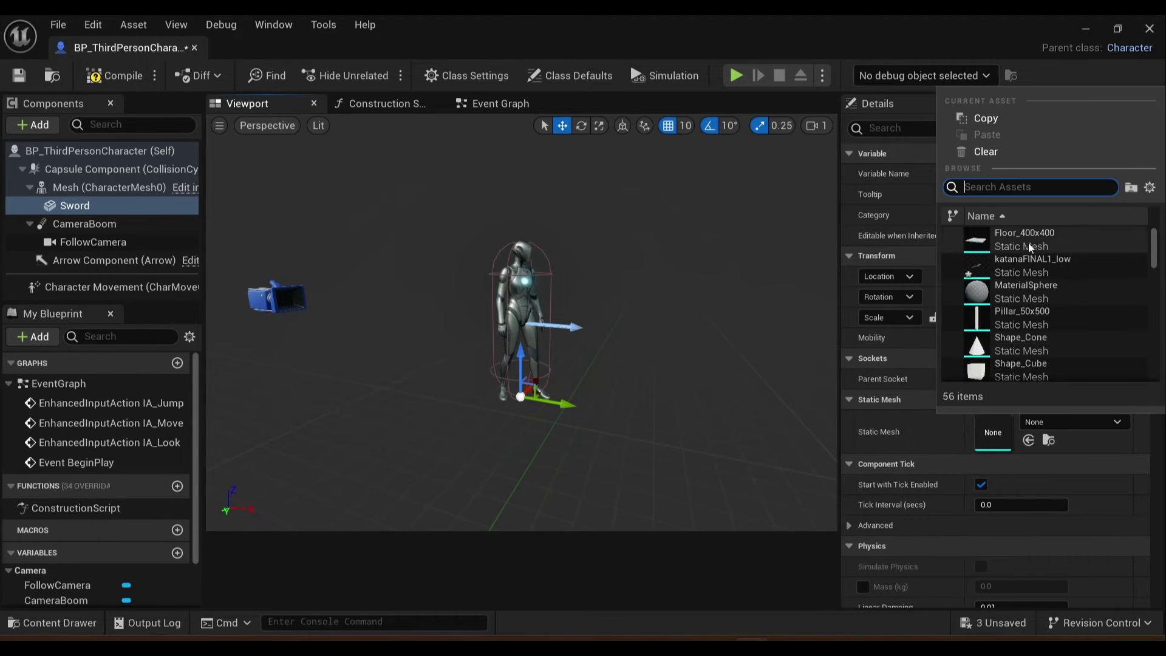
click(1032, 264)
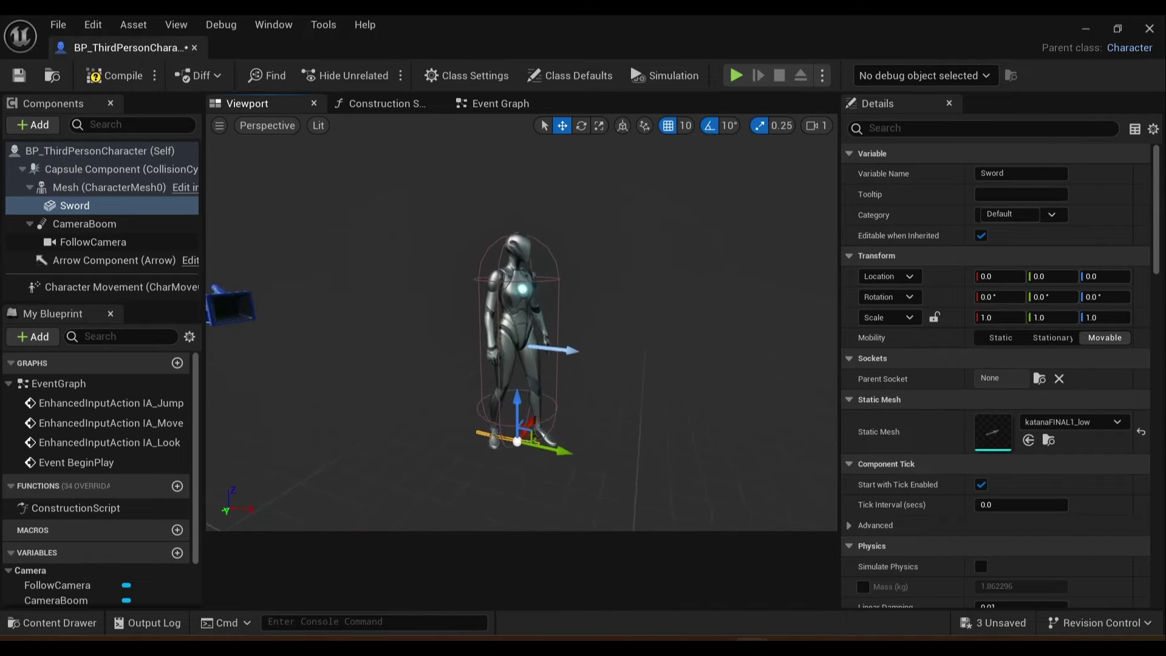
right_drag(528, 473, 529, 490)
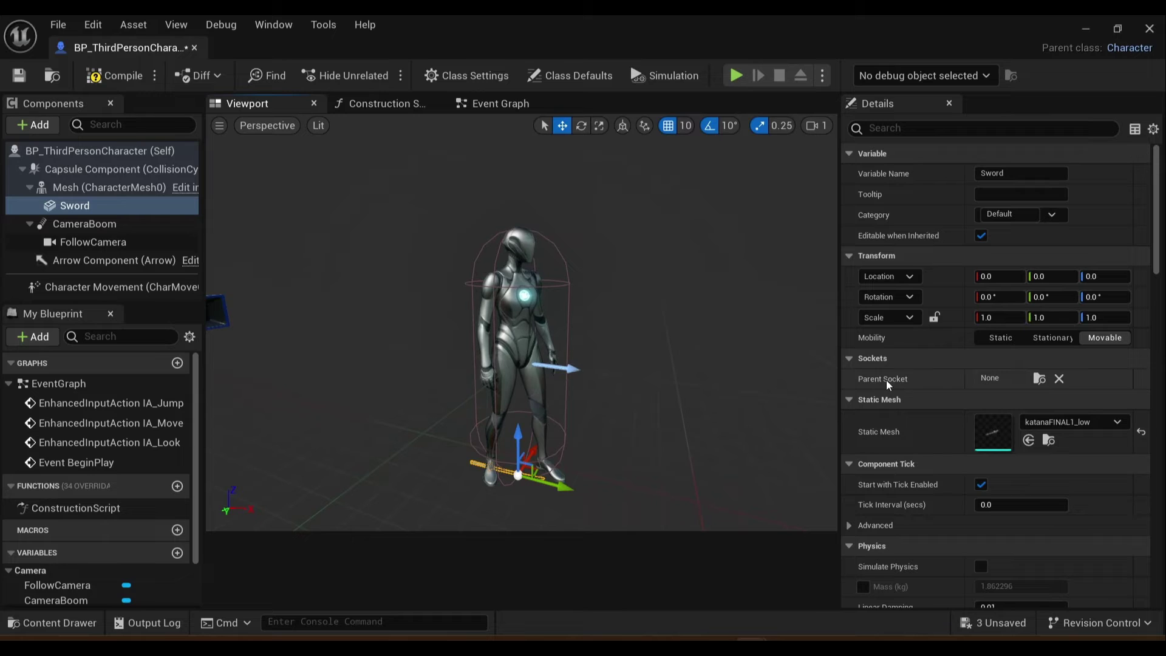
Set the Sword component's parent socket to 'weapon' and inspect the katana in the hand
click(1039, 378)
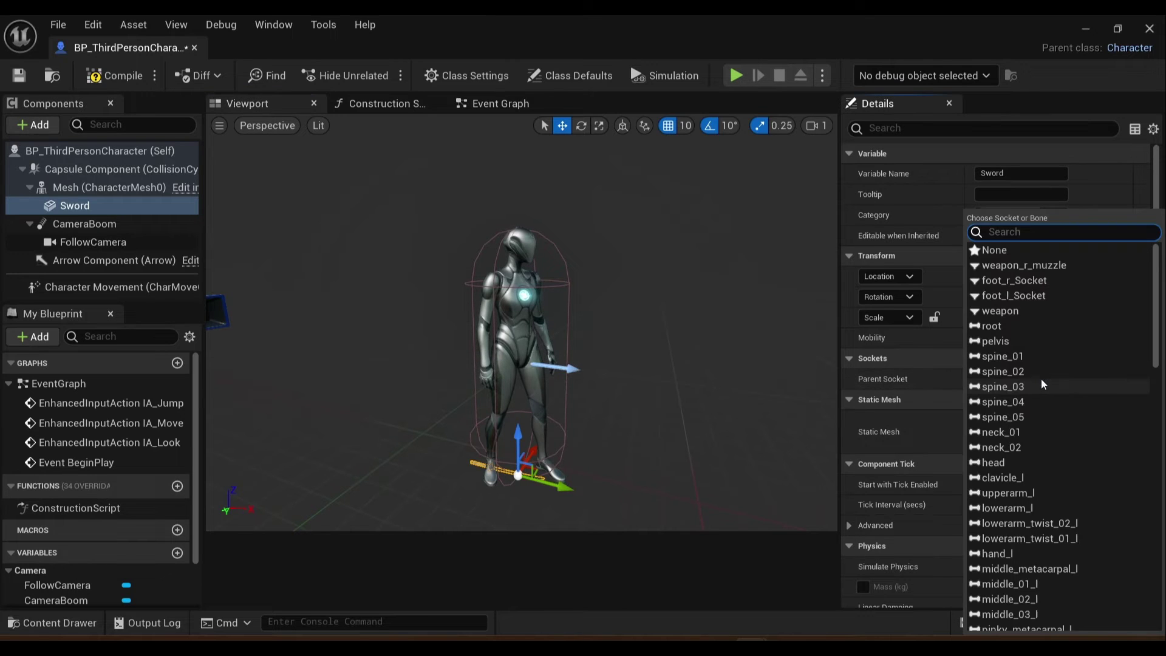
click(1011, 312)
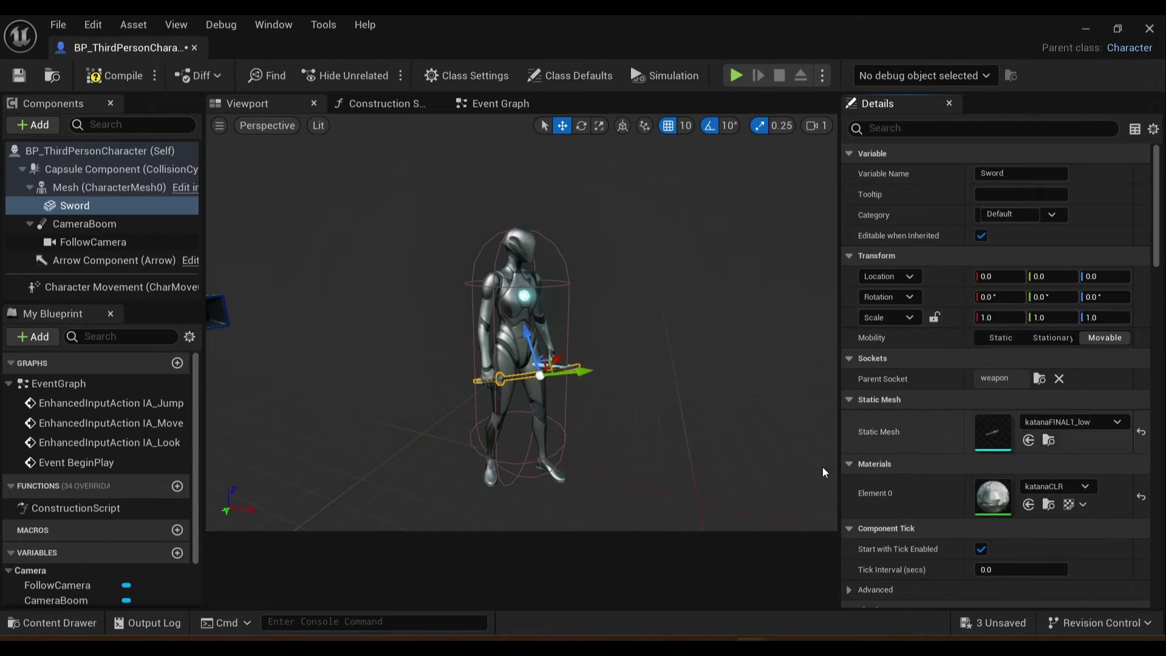
scroll(552, 474, up, 10)
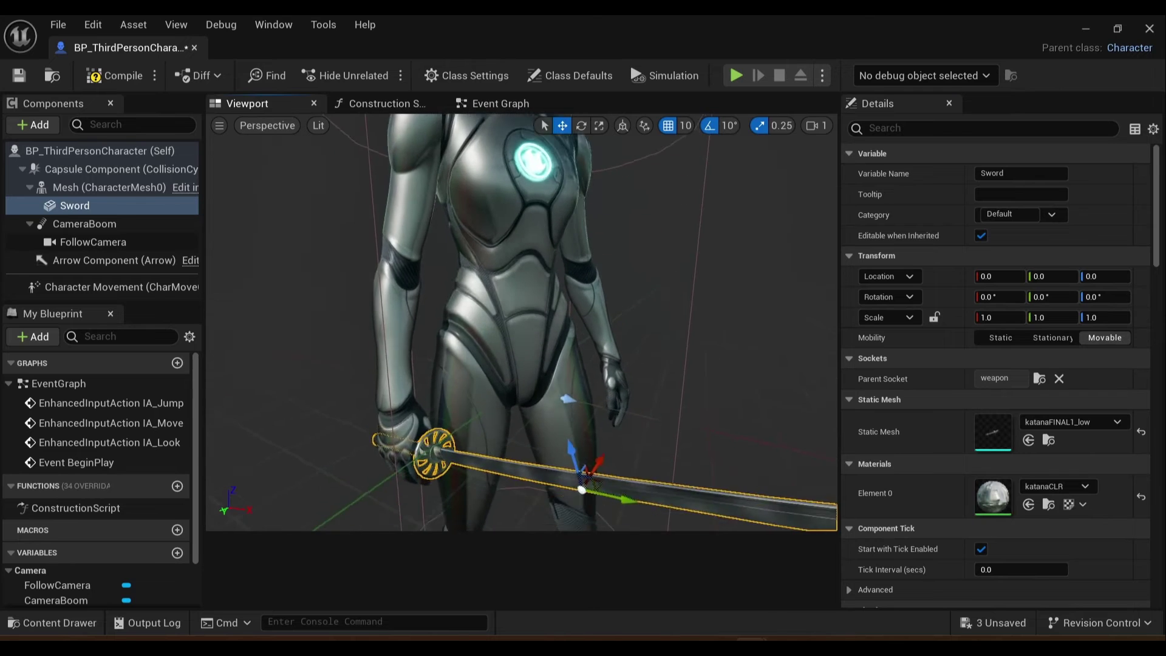
right_drag(521, 323, 474, 329)
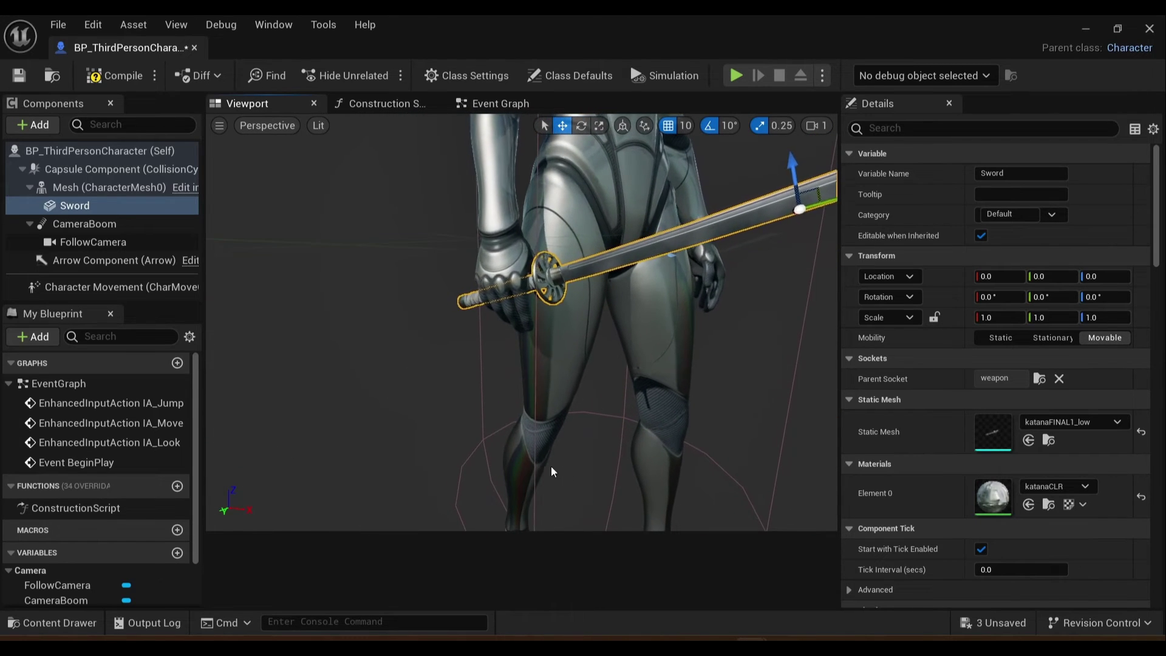
scroll(521, 322, down, 5)
scroll(521, 322, down, 5)
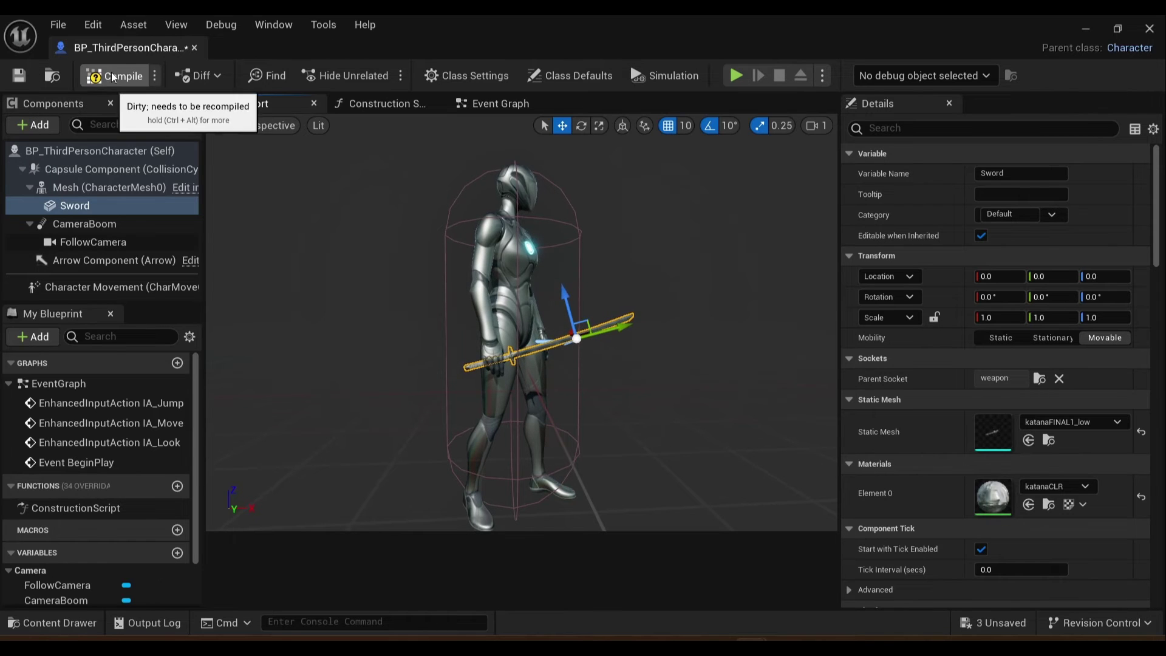
Start a New Editor Window (PIE) session and walk Quinn forward and back holding the katana
click(823, 75)
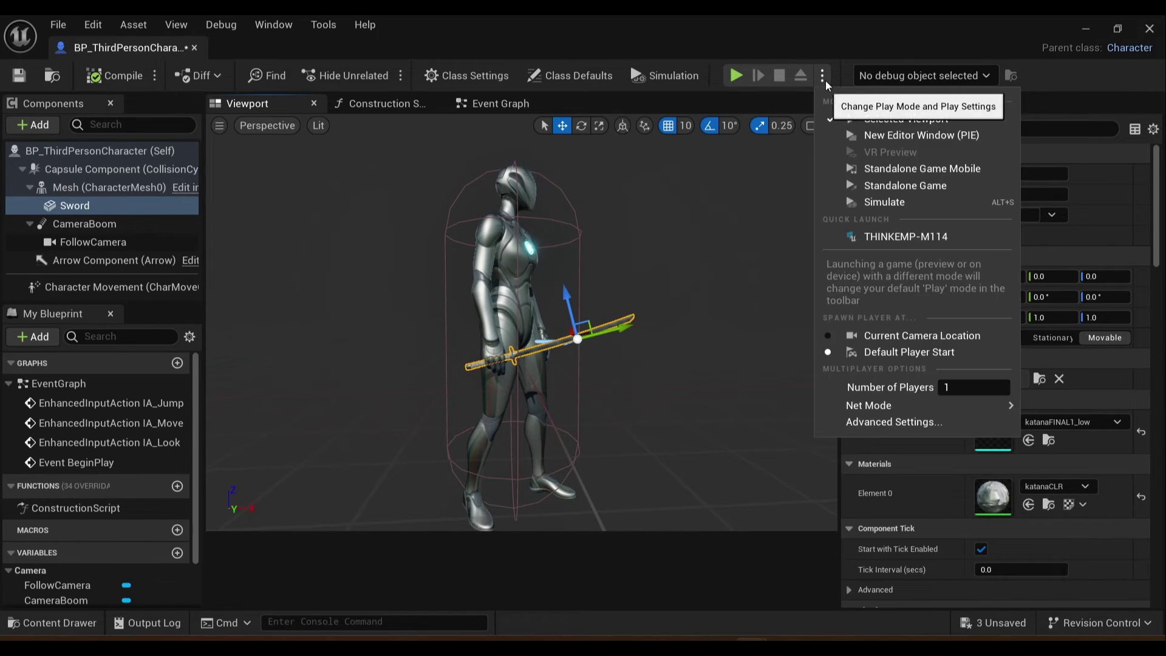
click(887, 137)
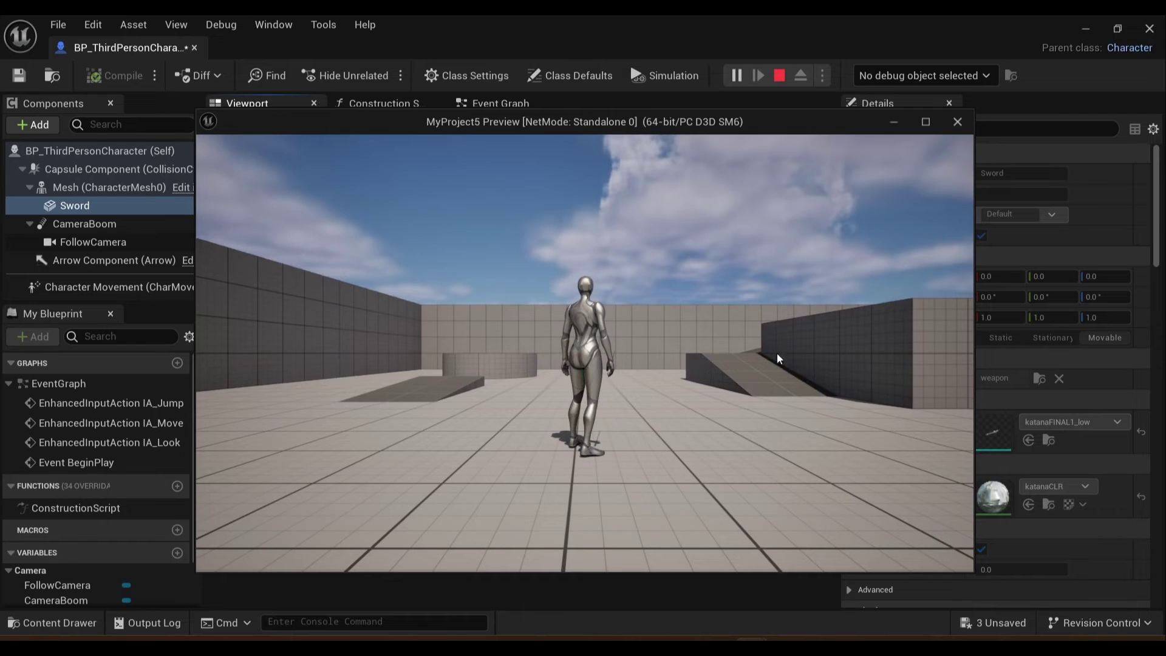
key(s)
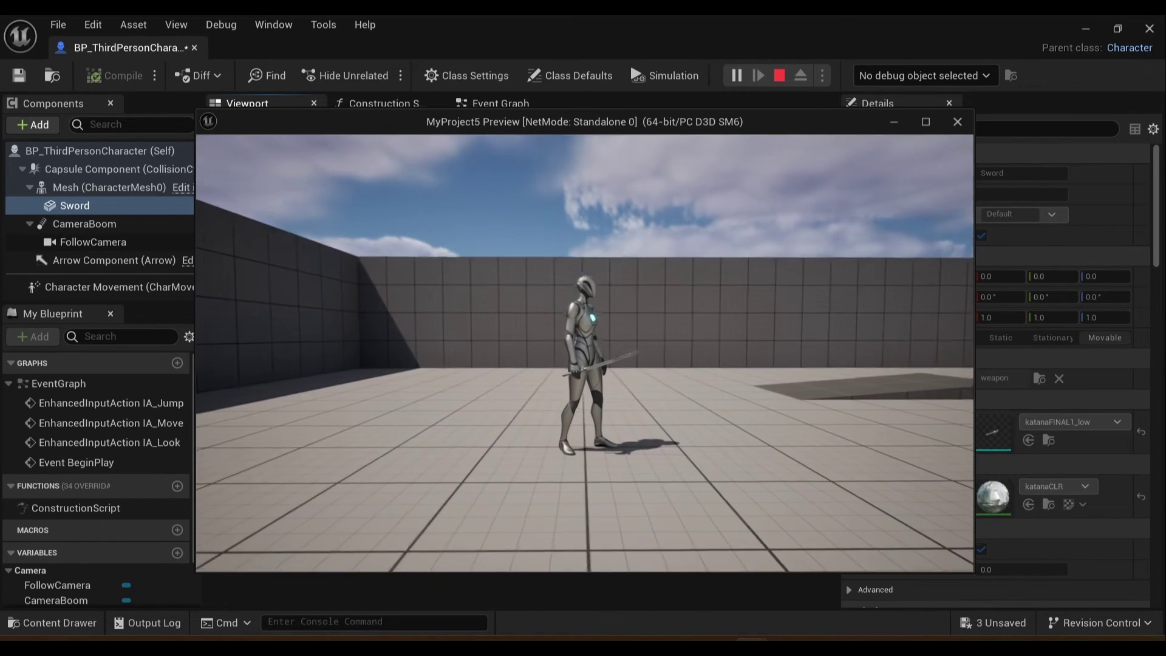
key(w)
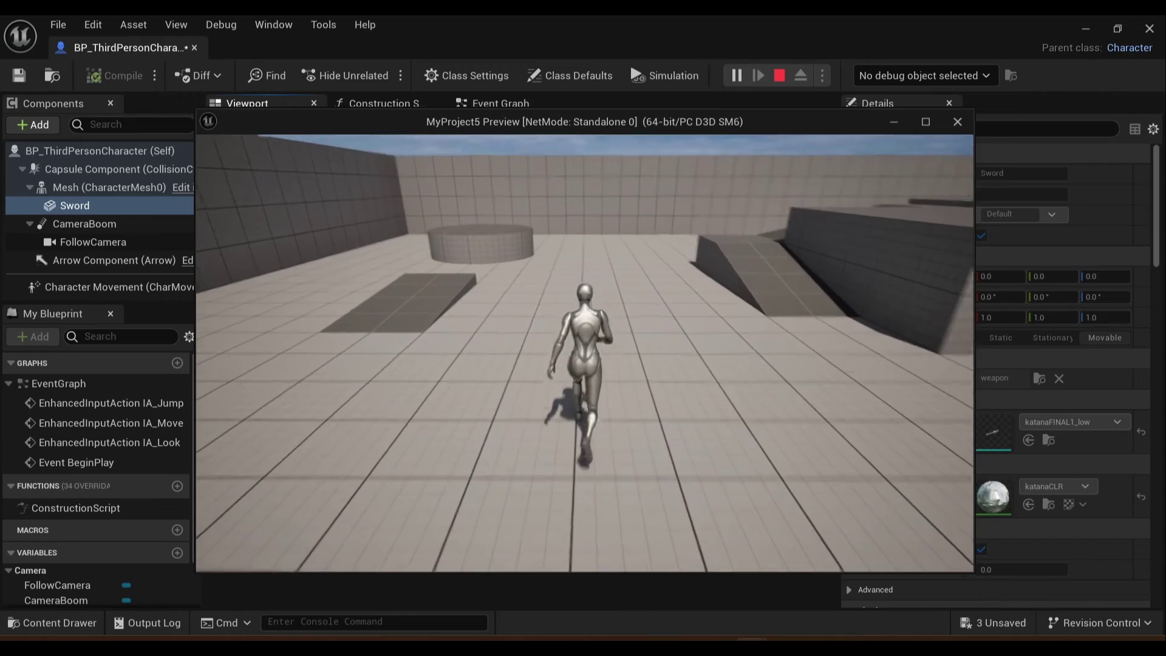
key(s)
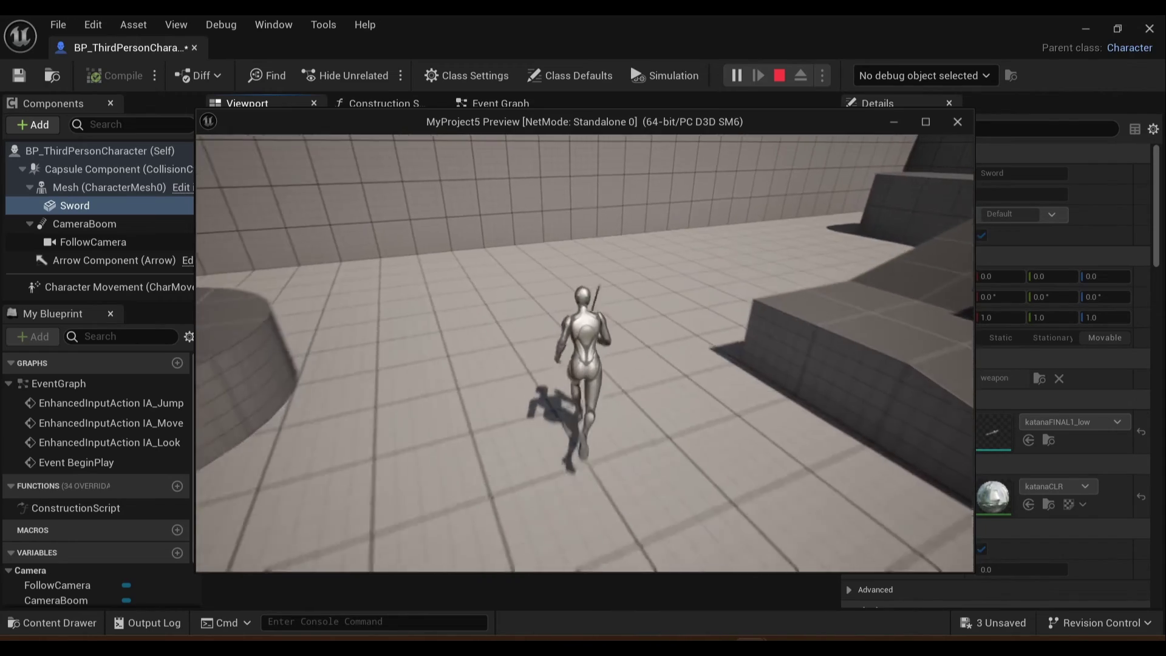